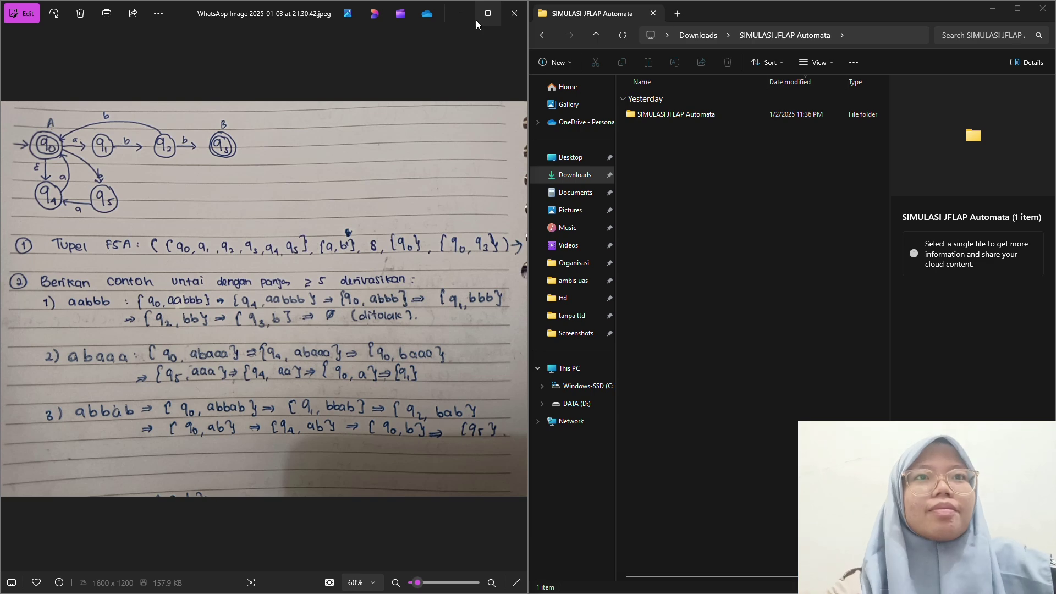
Step: Launch JFLAP.jar from the inner SIMULASI JFLAP Automata folder and open a new finite automaton editor clear of the handwritten diagram
click(648, 116)
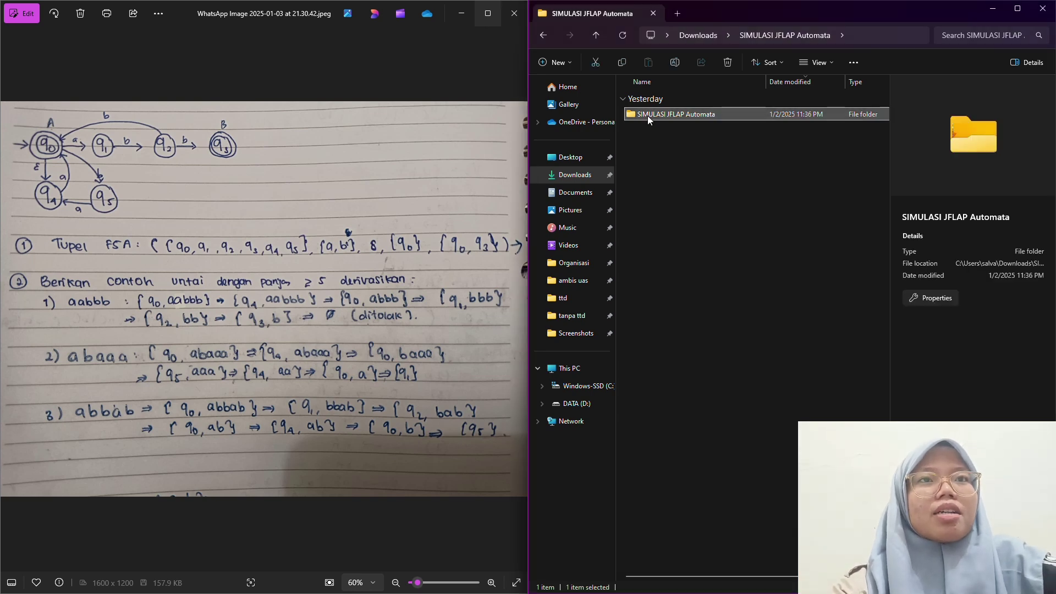
double_click(648, 115)
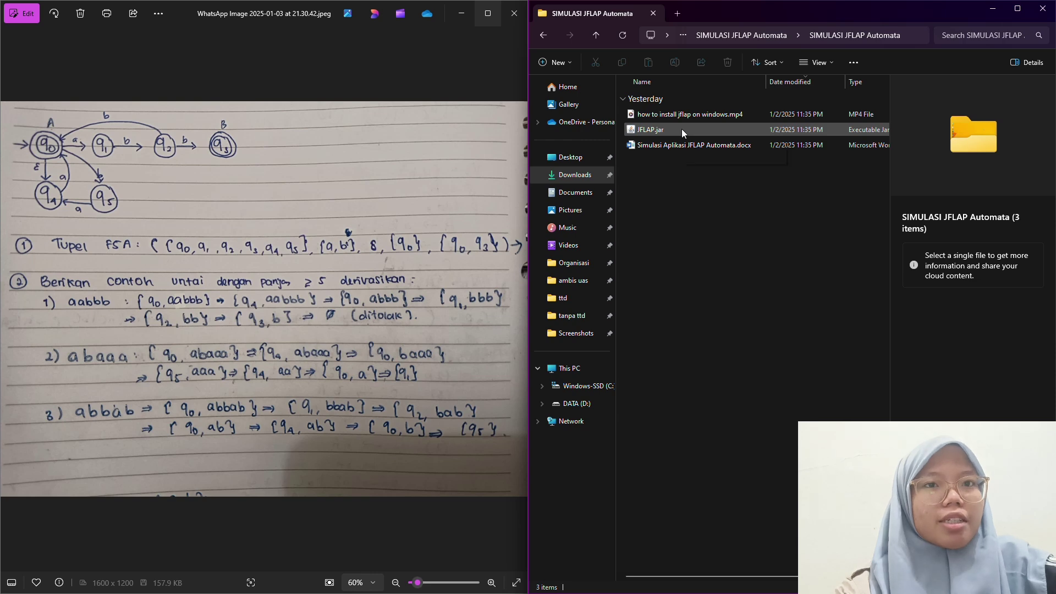
click(682, 129)
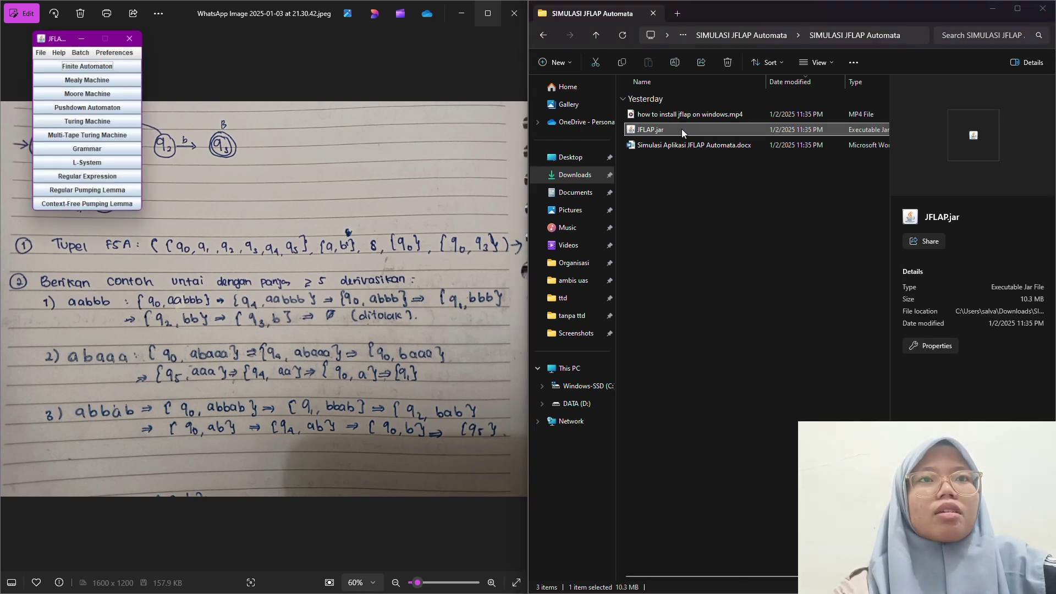
drag(48, 40, 681, 176)
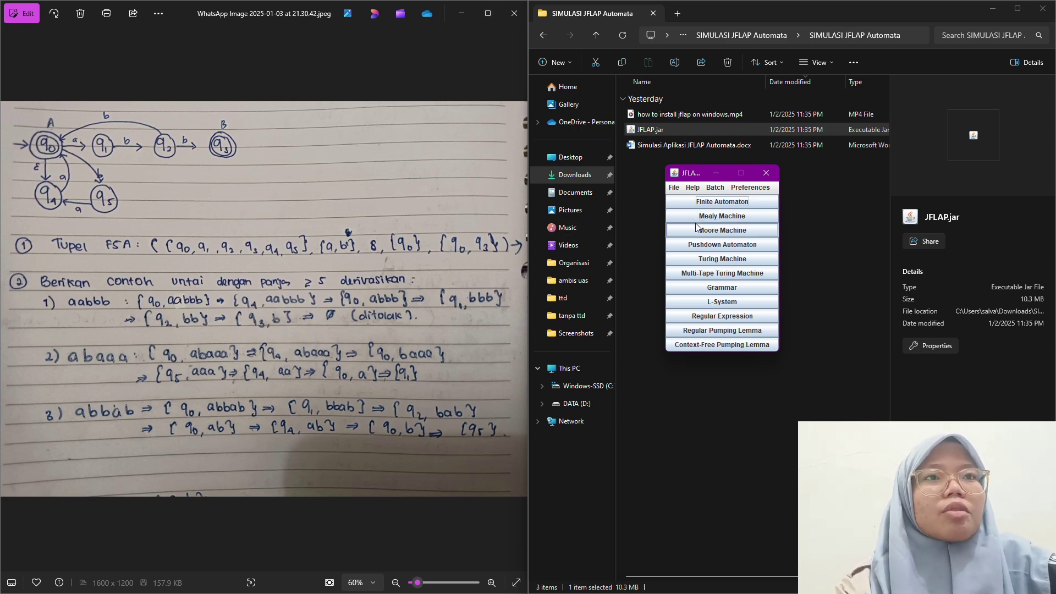
click(707, 202)
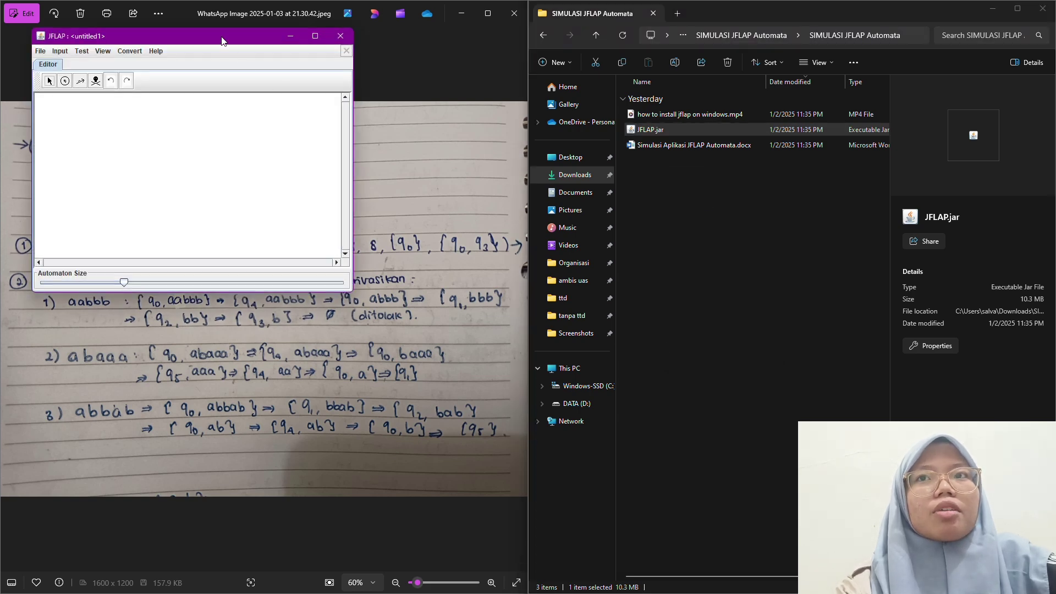
drag(222, 41, 786, 157)
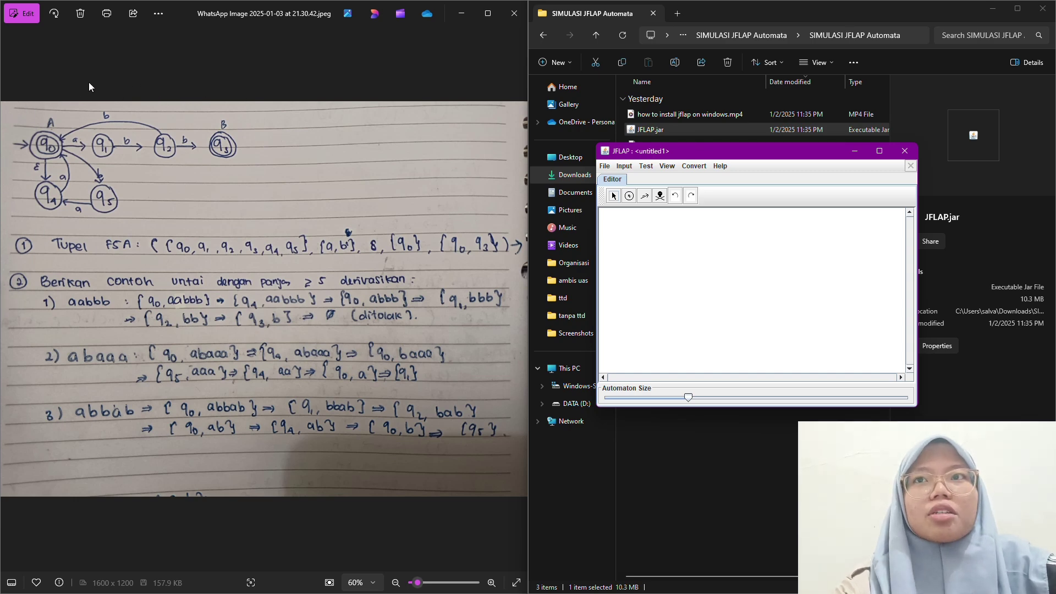
Step: Place six states: four in an upper row and two in a second row beneath the first two
click(629, 197)
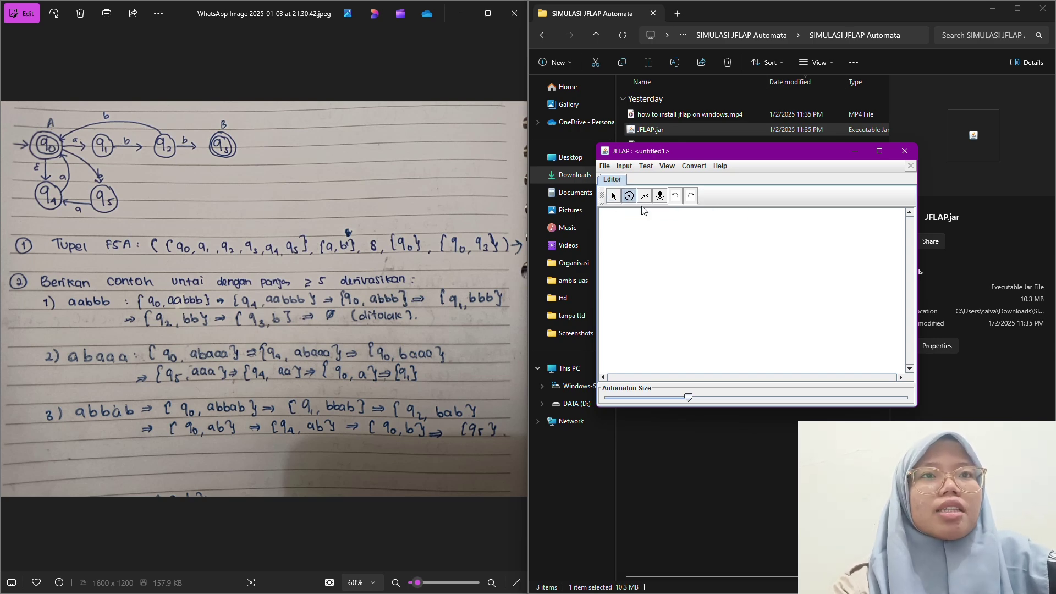
click(625, 244)
click(686, 245)
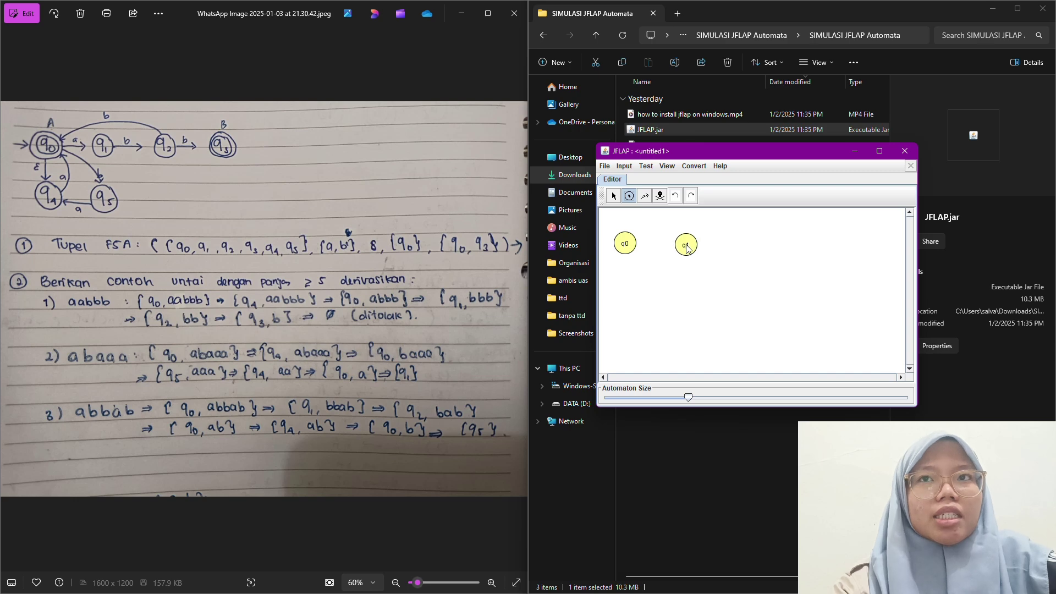
click(762, 242)
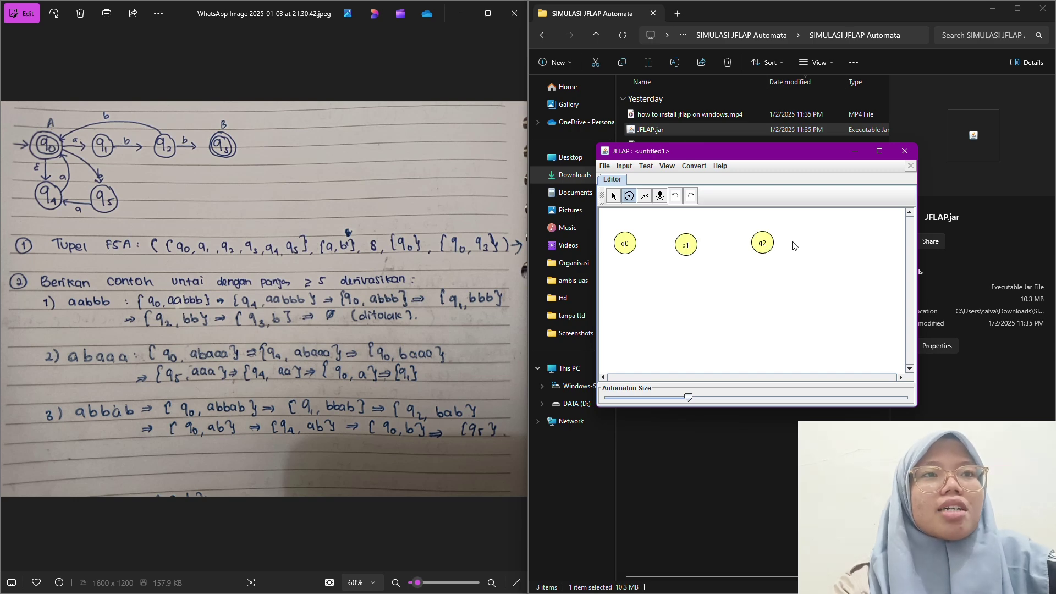
click(818, 245)
click(625, 294)
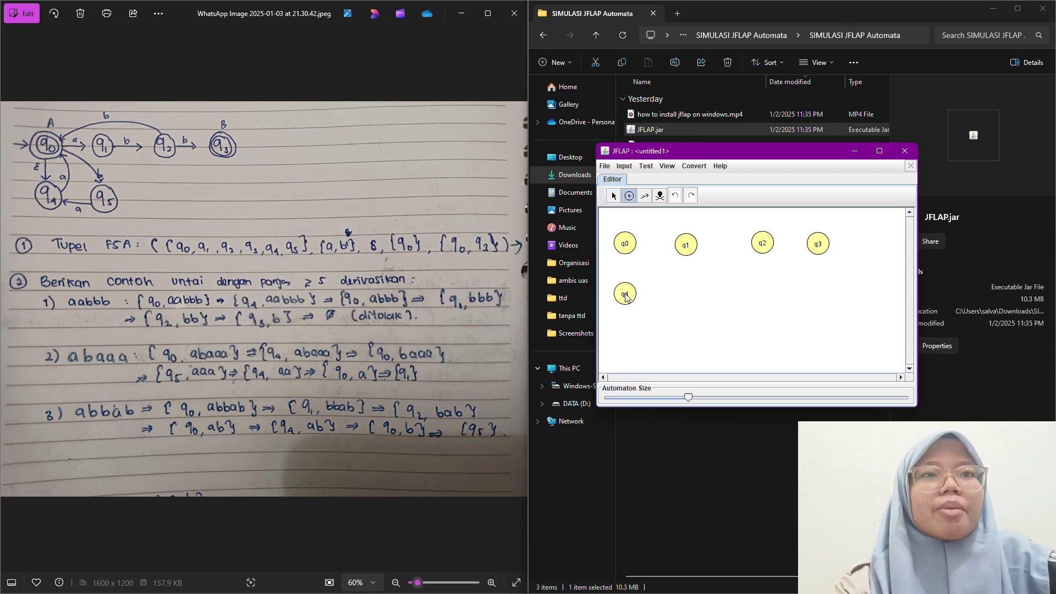
click(689, 290)
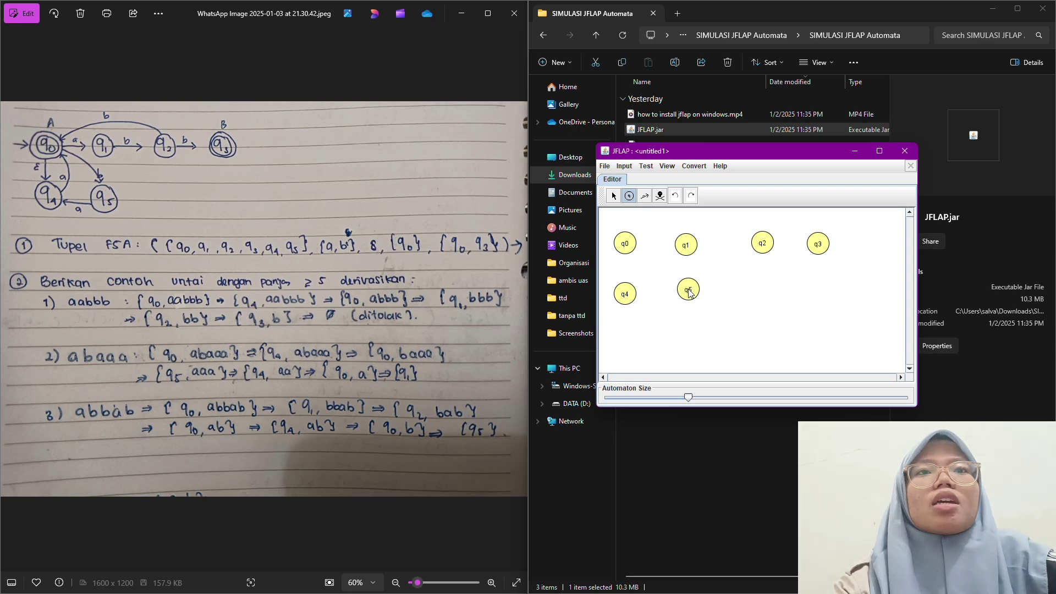
Step: Mark q0 as both the initial and a final state, and mark q3 as a final state
click(613, 199)
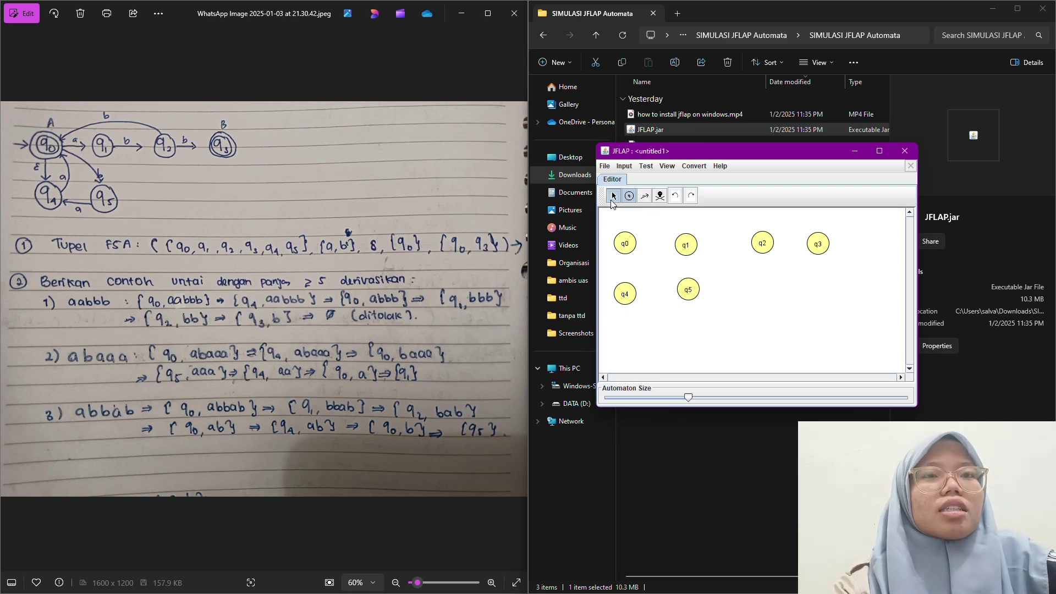
right_click(622, 247)
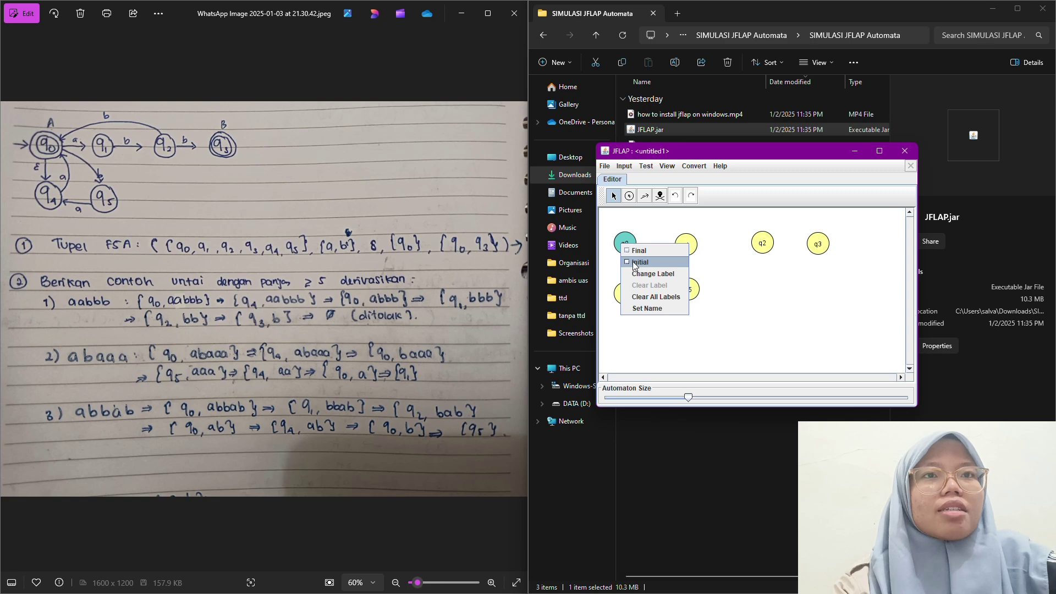
click(635, 265)
right_click(630, 242)
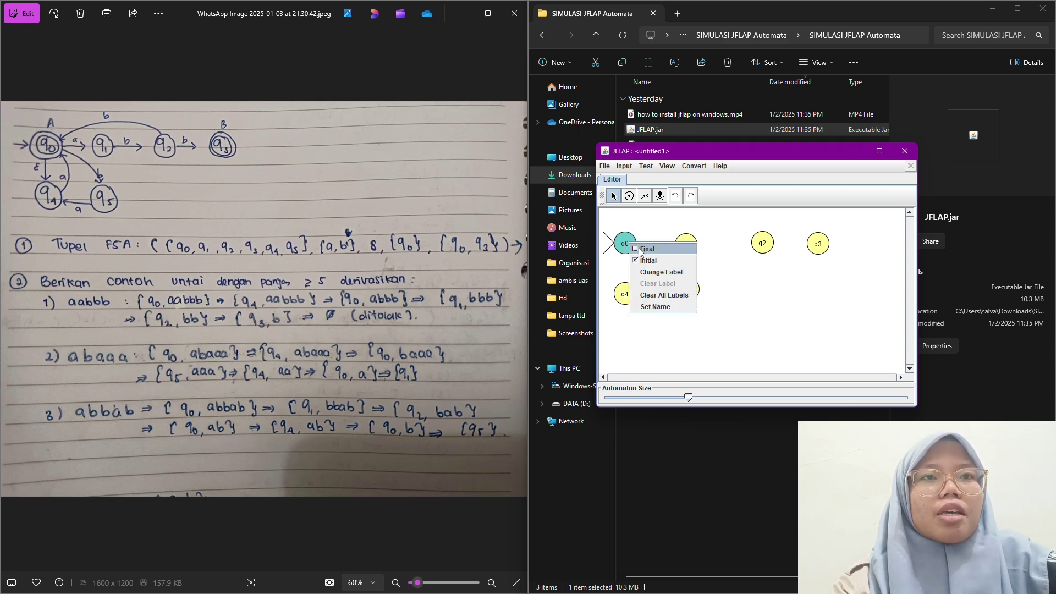
click(644, 249)
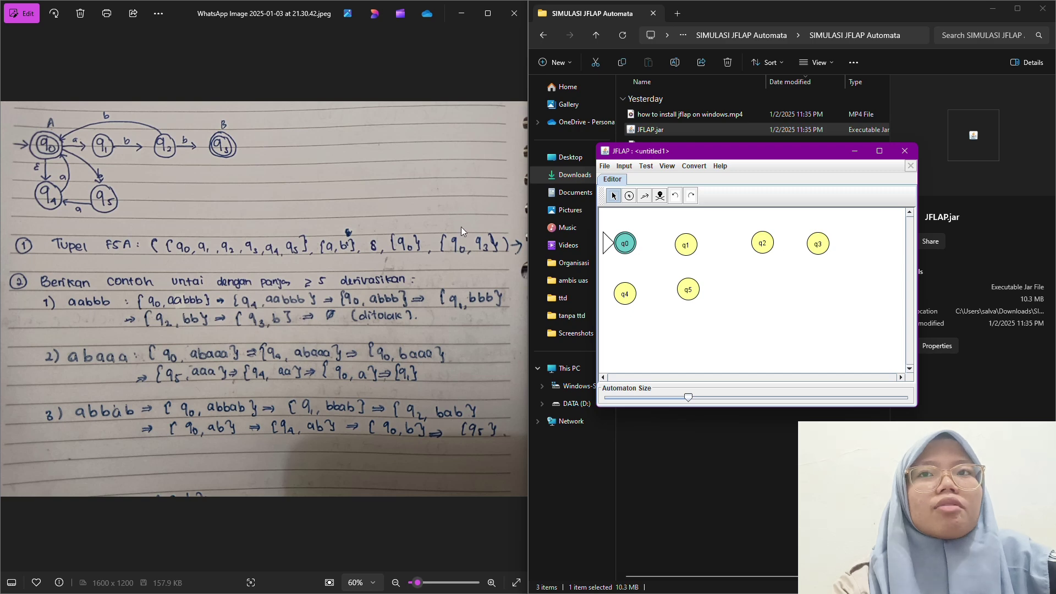
right_click(813, 245)
click(832, 254)
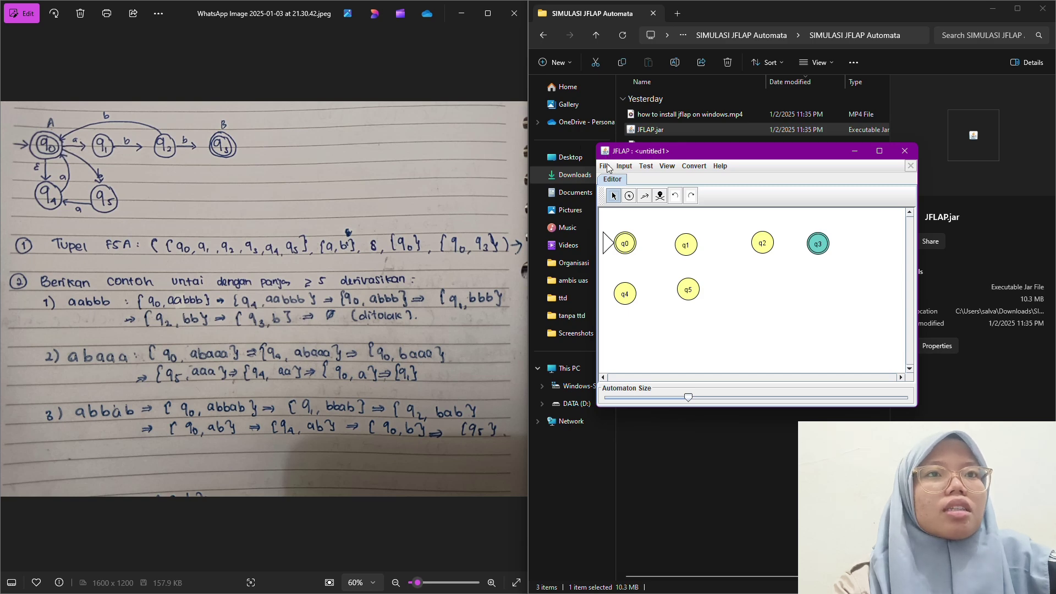
click(645, 196)
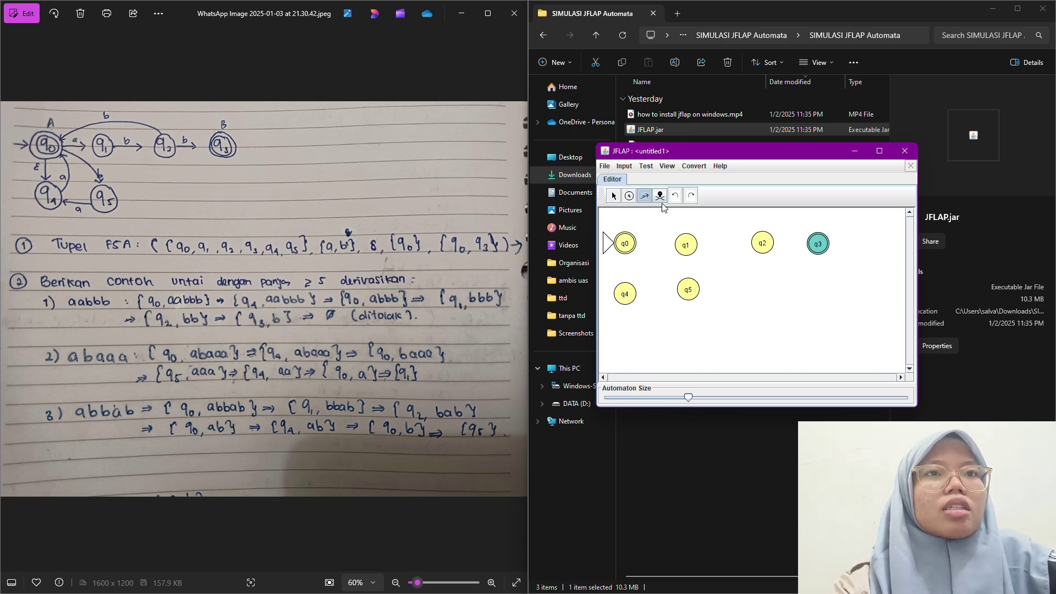
click(624, 246)
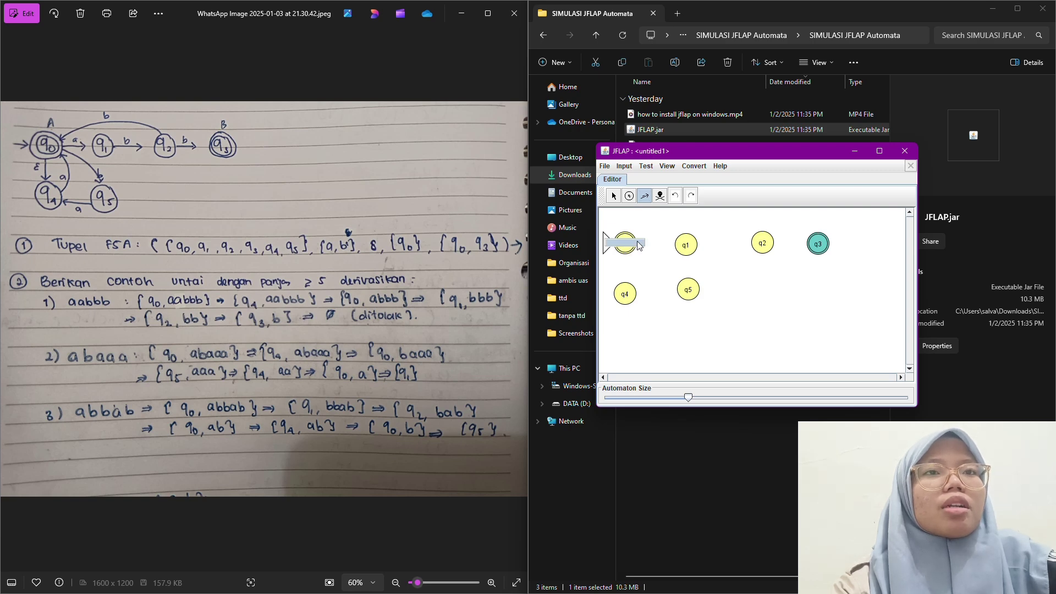
click(661, 198)
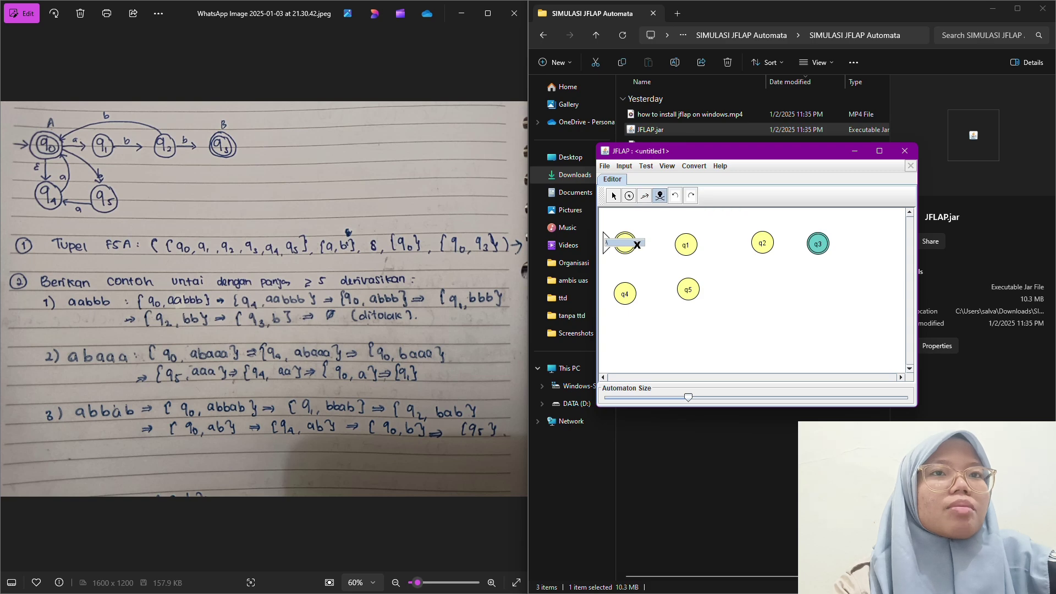
click(644, 195)
click(686, 248)
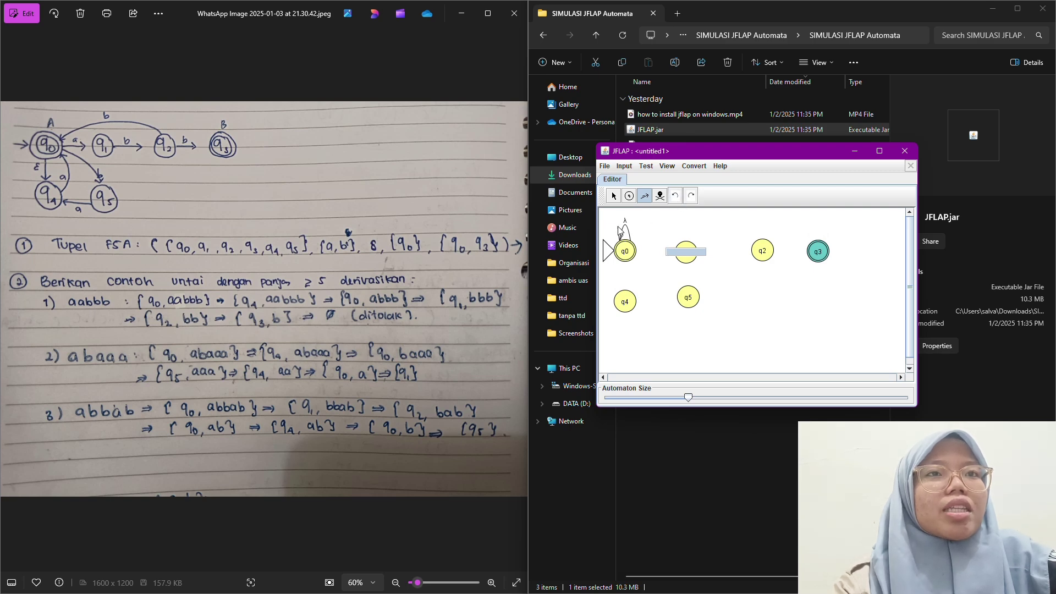
click(659, 196)
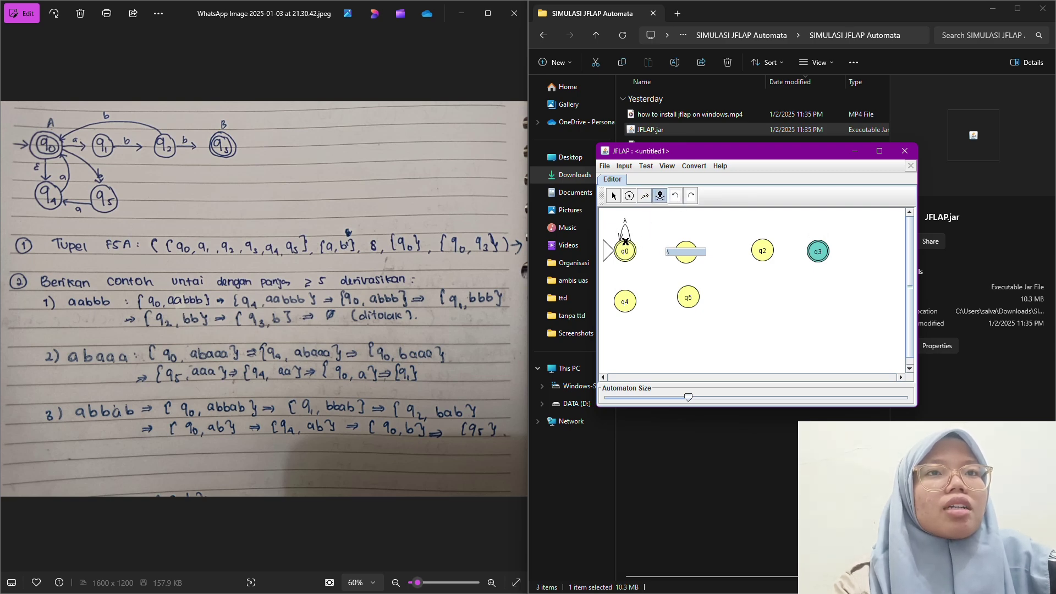
click(627, 223)
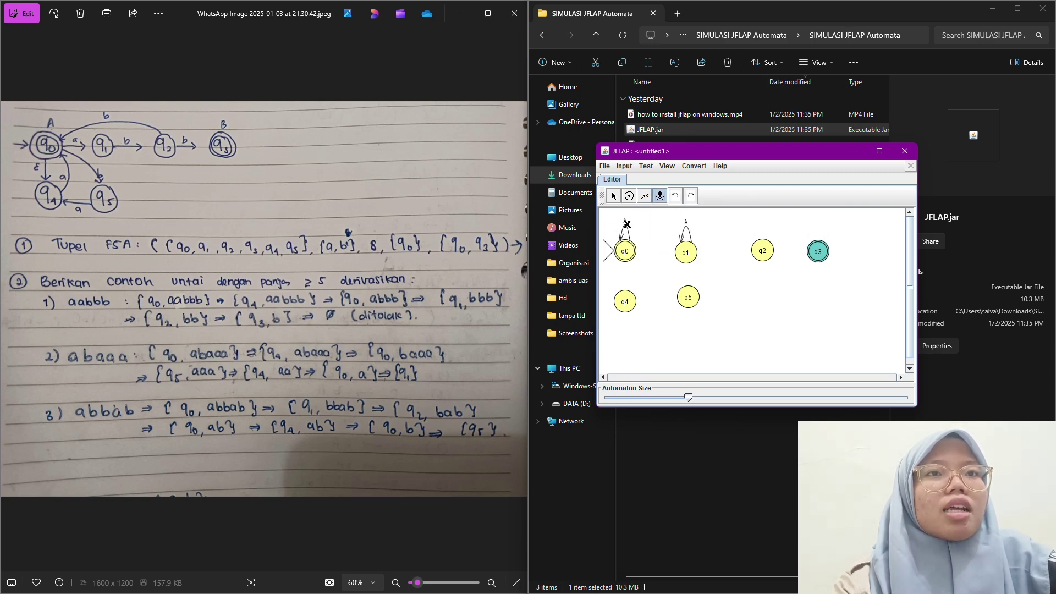
click(686, 228)
click(625, 226)
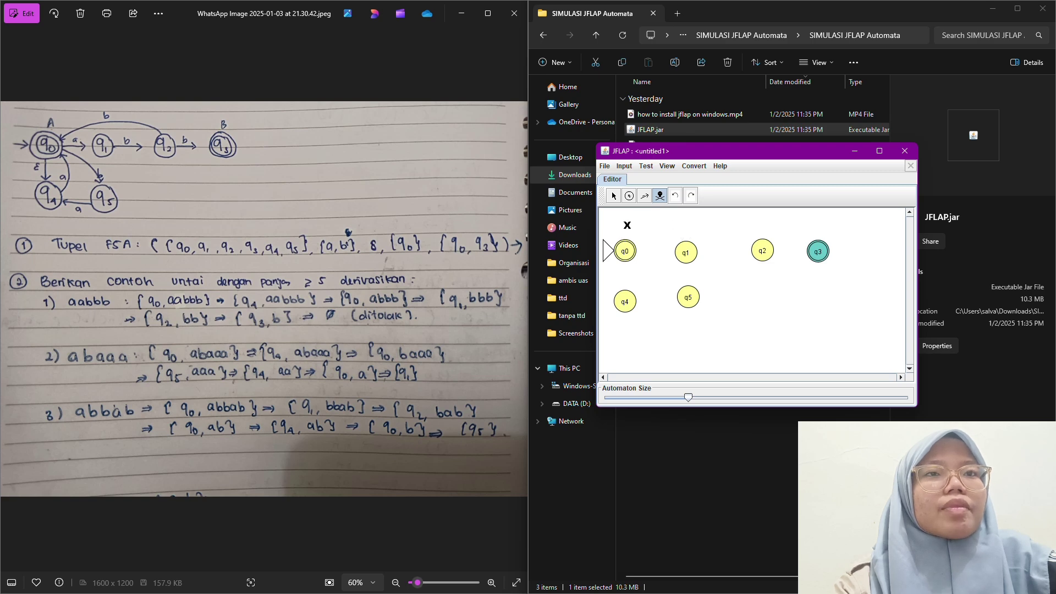
Step: Add a transition from q0 to q1 labelled a
click(645, 197)
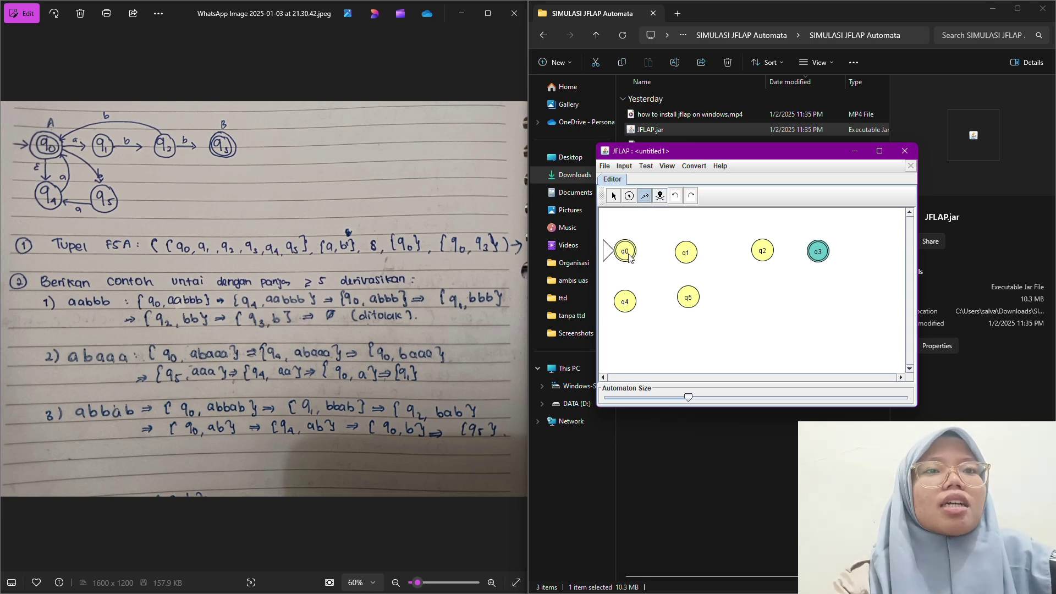
drag(631, 258, 684, 253)
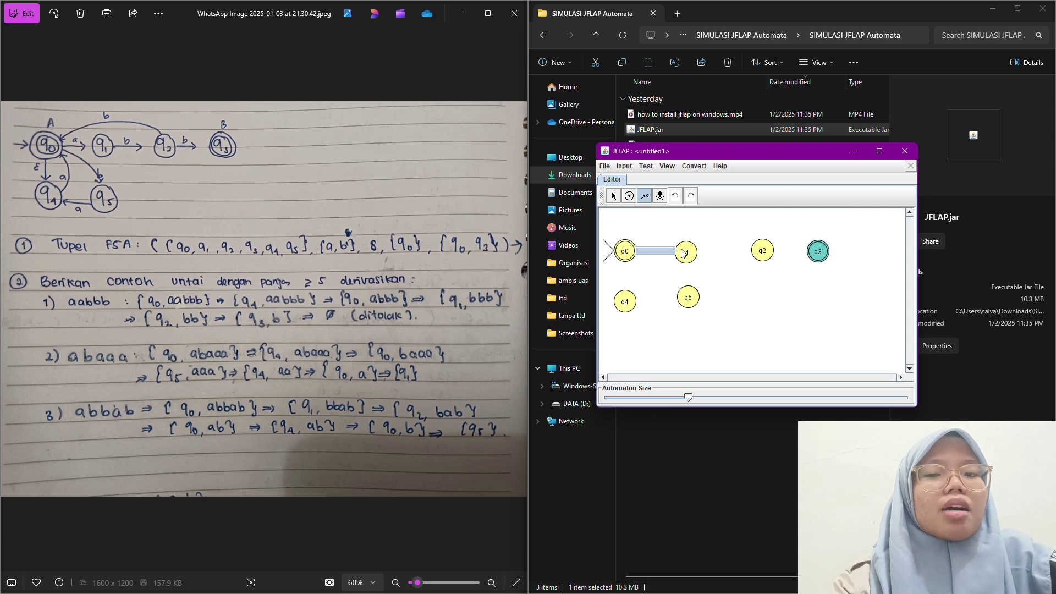
text(a)
key(Return)
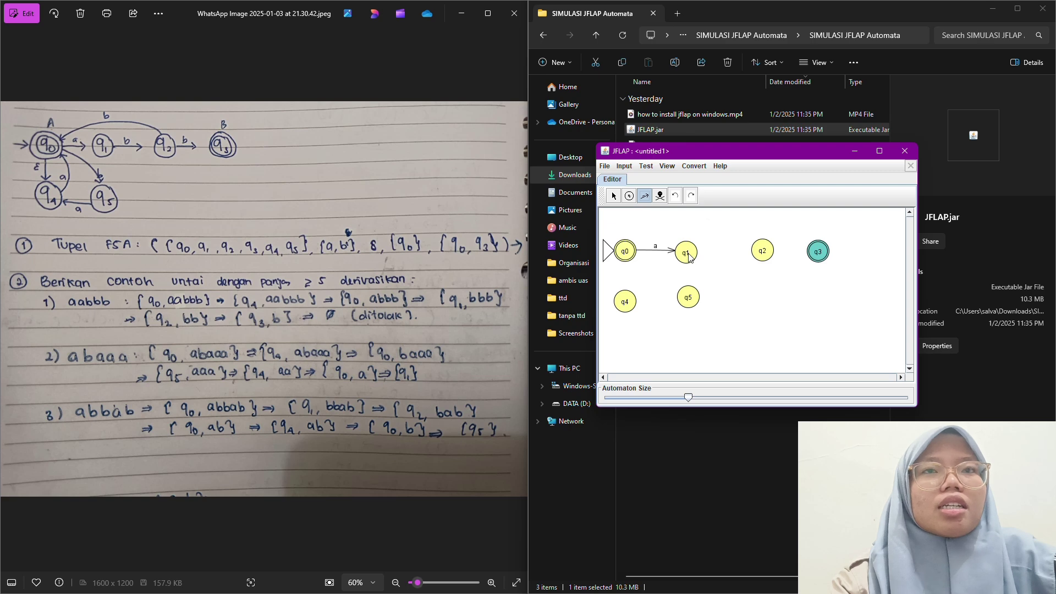
Step: Add transitions from q1 to q2 and from q2 to q3, each labelled b
drag(689, 257, 772, 254)
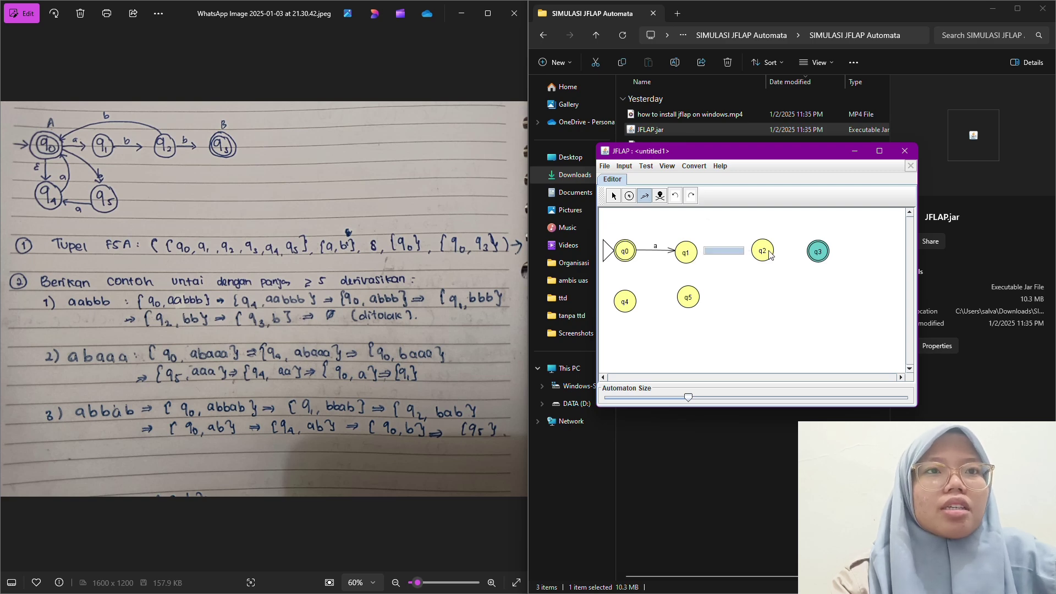
text(b)
key(Return)
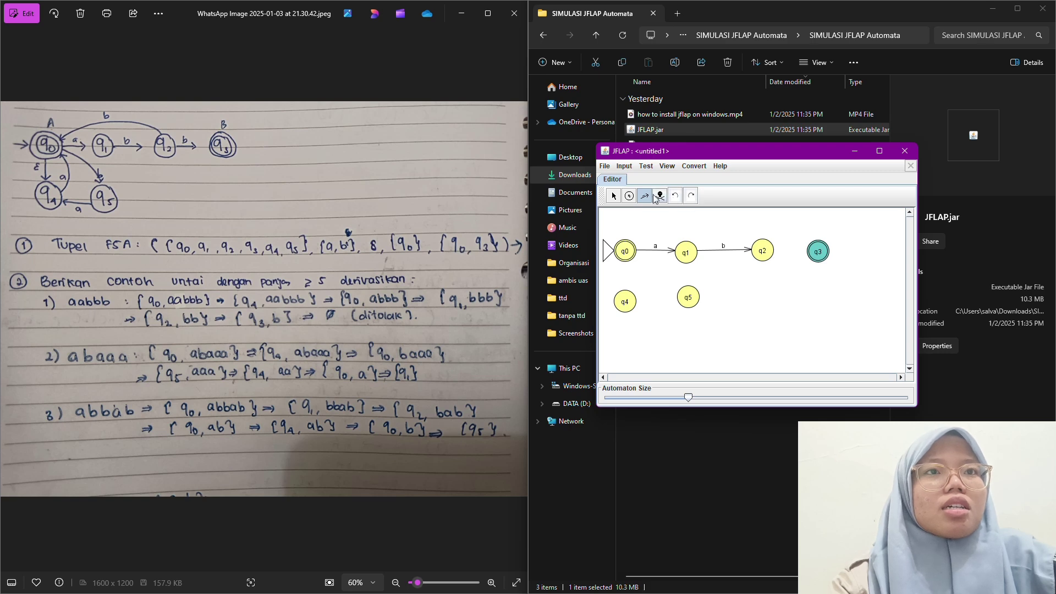
drag(760, 253, 825, 254)
text(b)
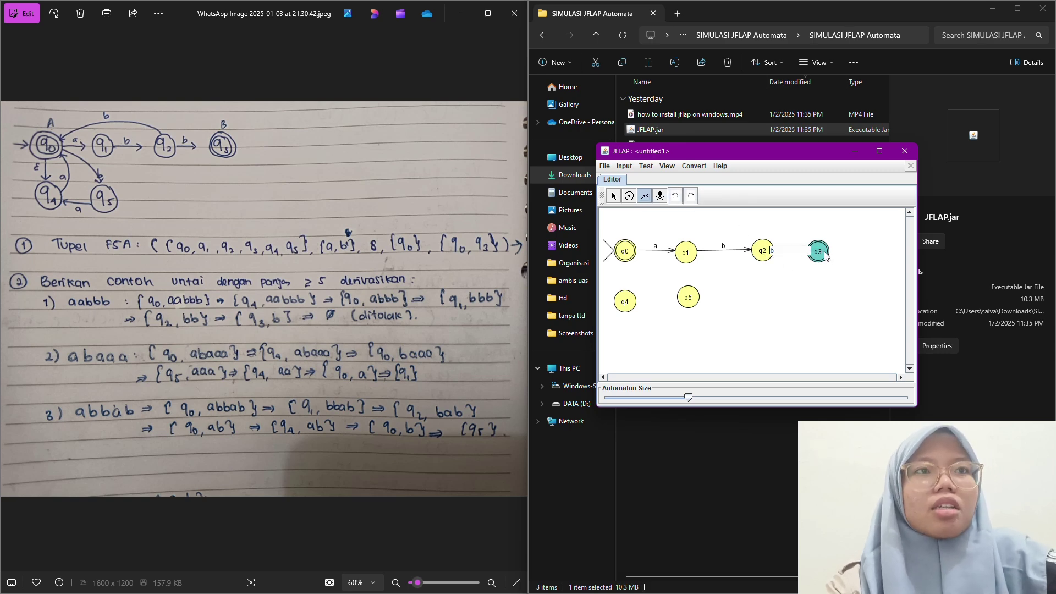
key(Return)
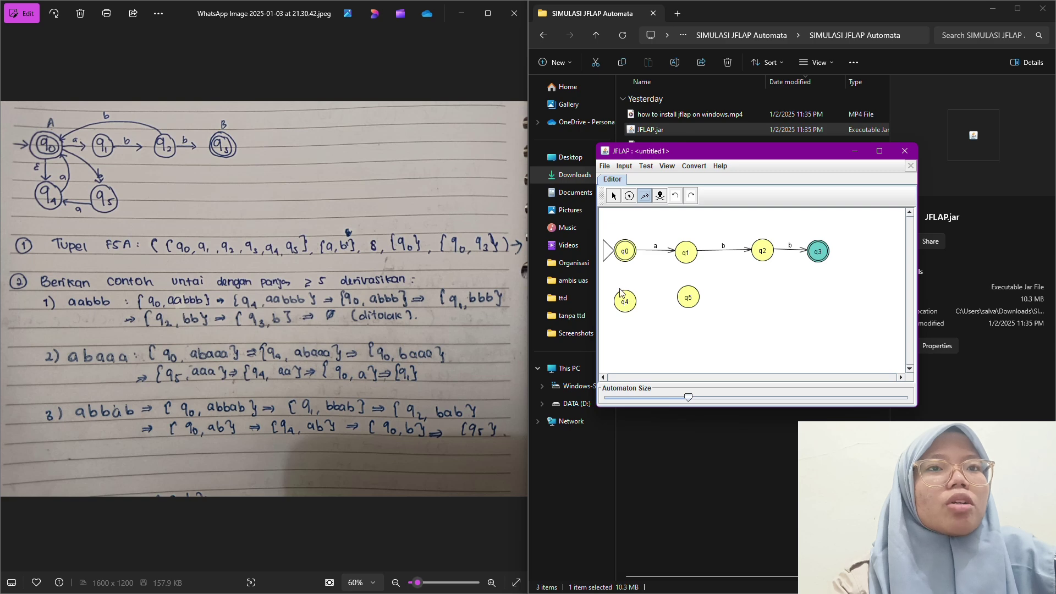
Step: Add an empty-string (λ) transition from q0 down to q4
drag(626, 254, 626, 304)
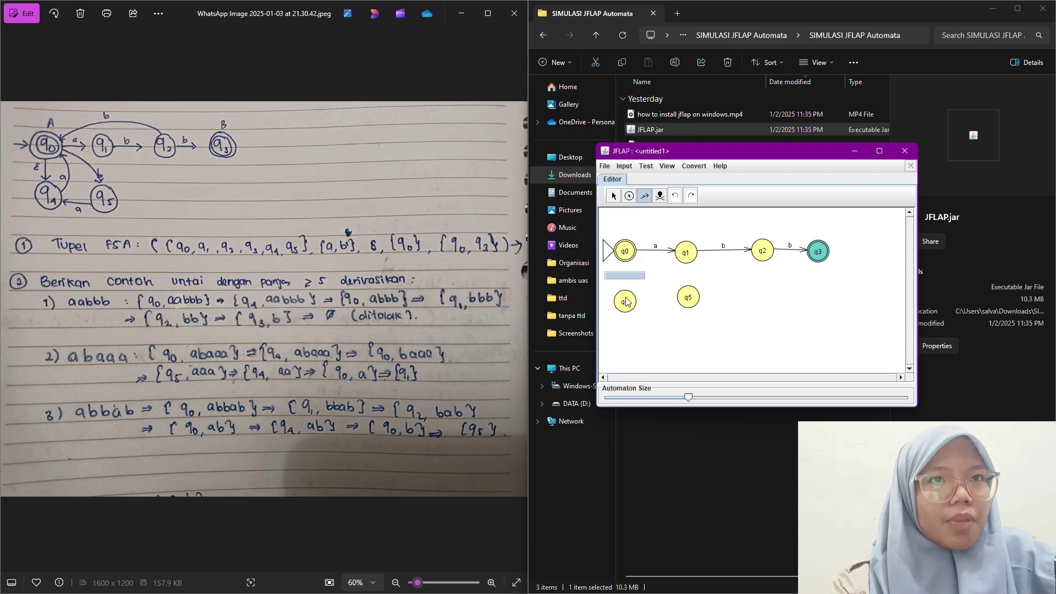
click(636, 277)
text(a)
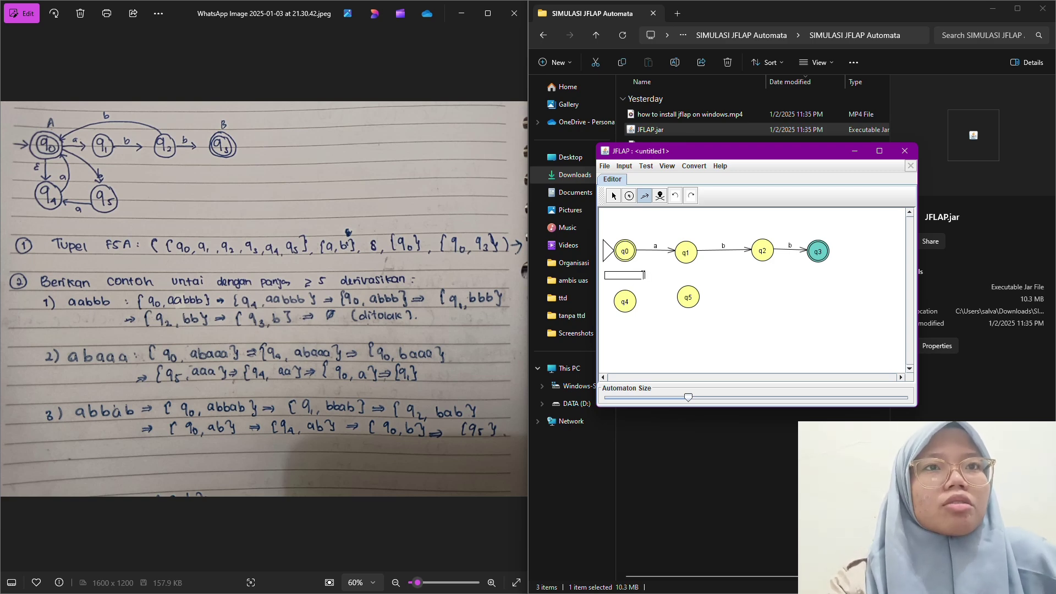
key(Return)
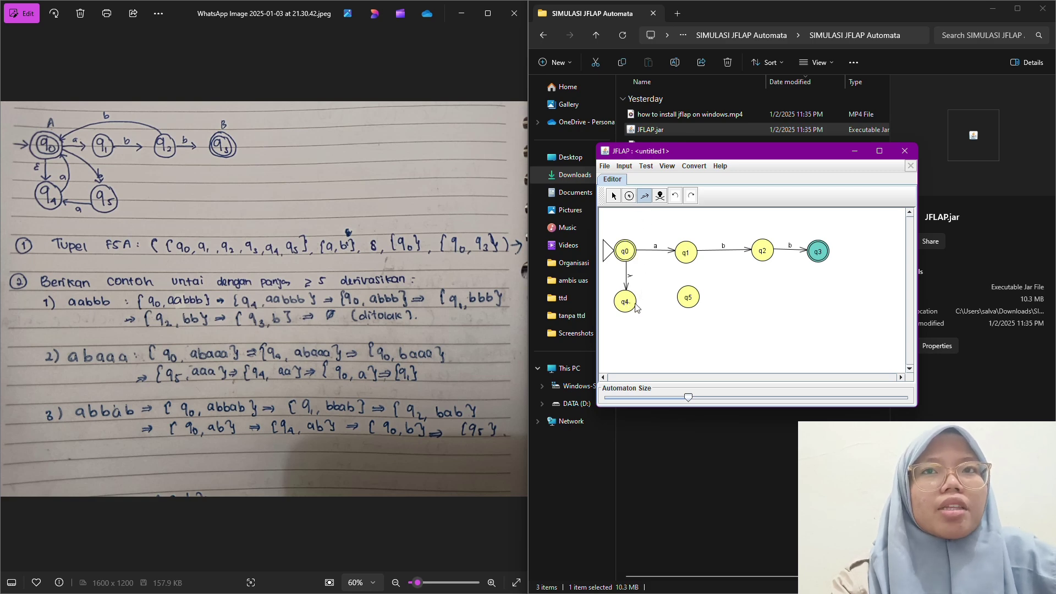
Step: Add a transition from q4 up to q0 labelled a, and one from q0 to q5 labelled b
drag(628, 302, 628, 250)
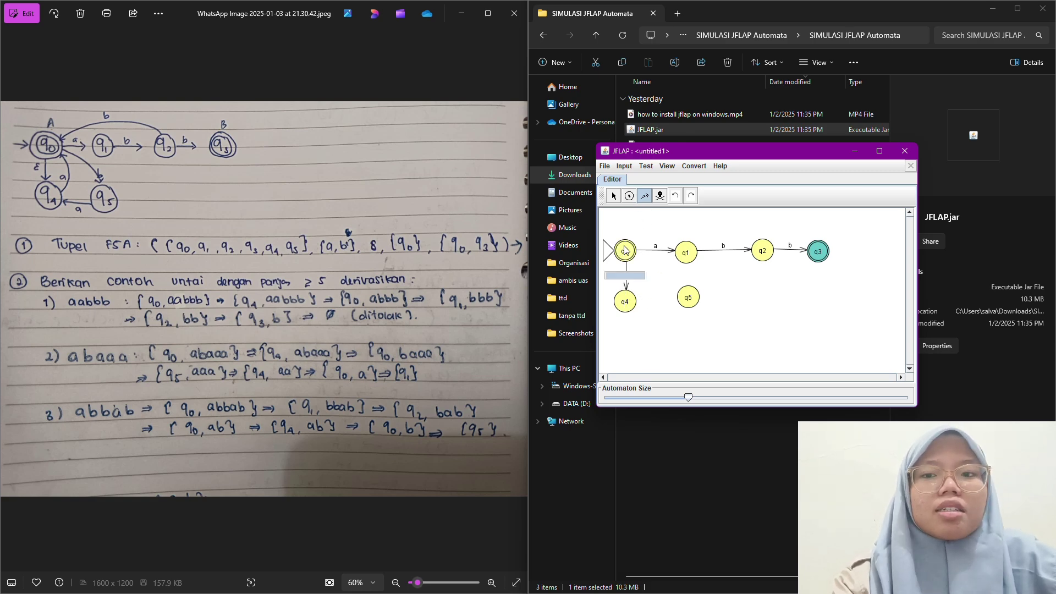
text(a)
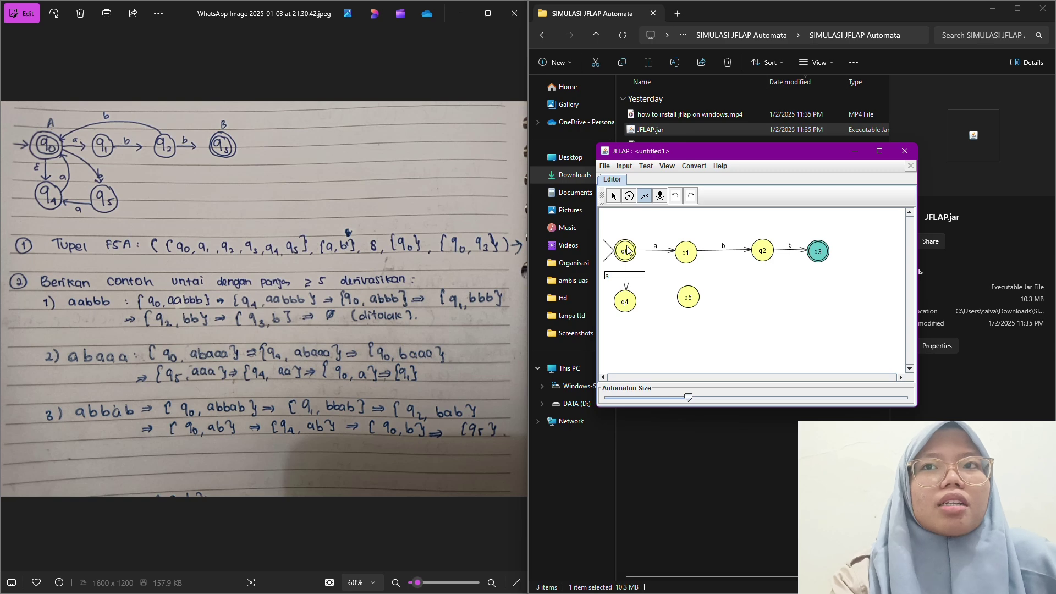
key(Return)
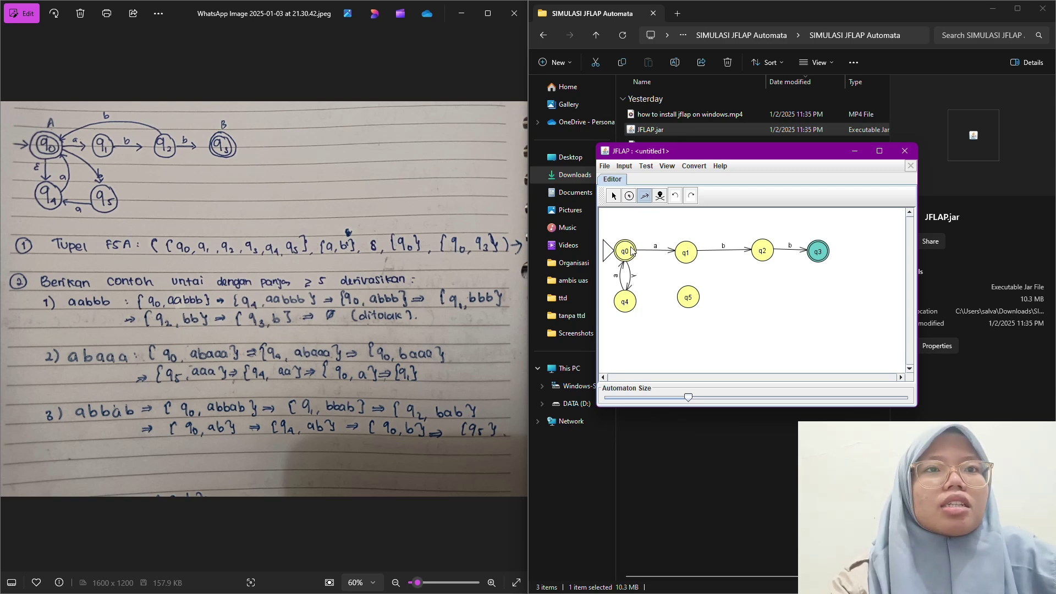
drag(627, 259, 700, 301)
text(b)
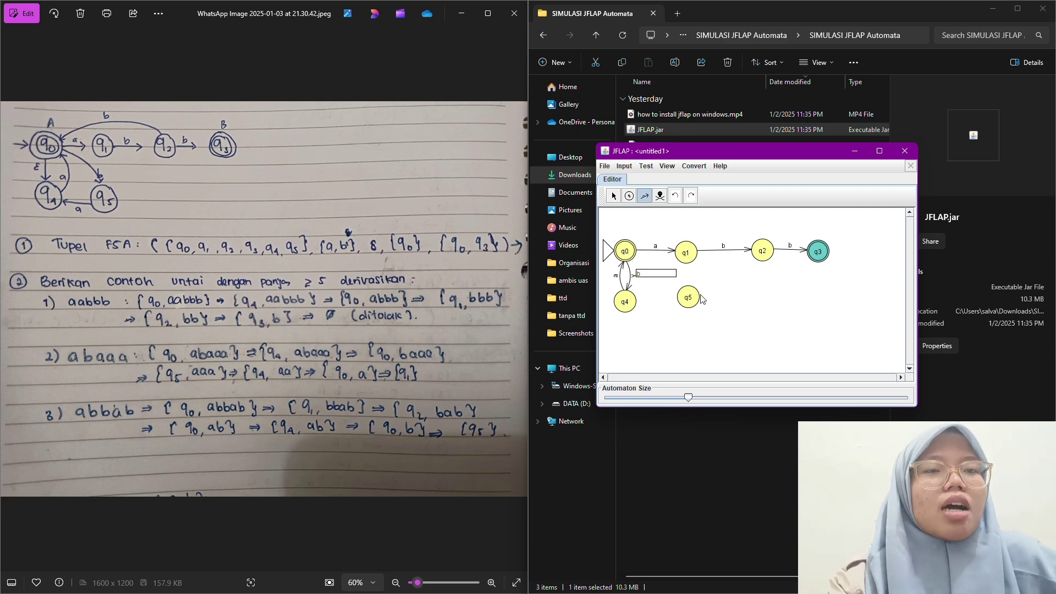
key(Return)
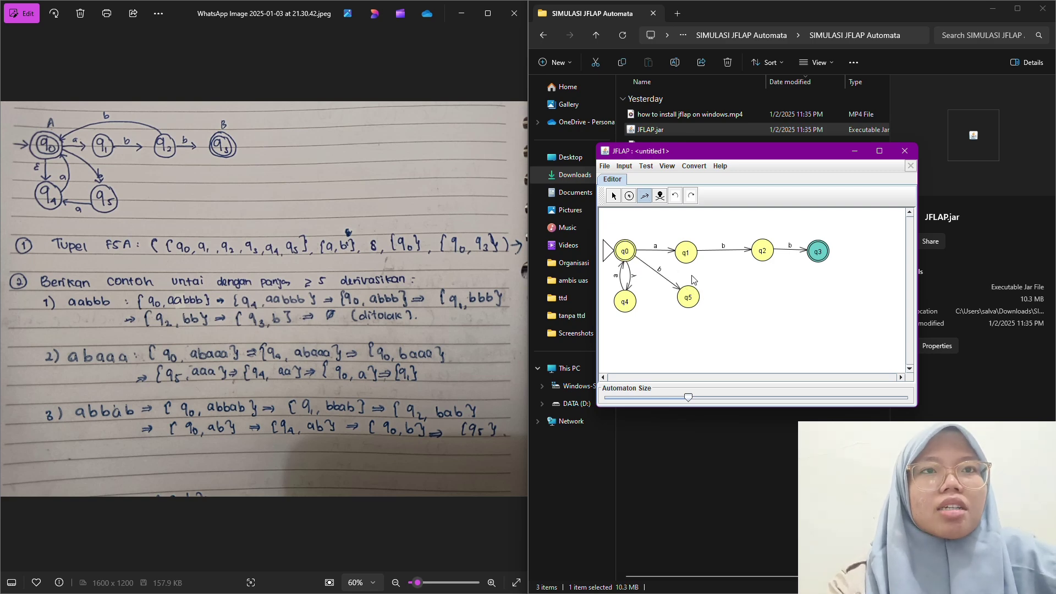
Step: Add a transition from q5 to q4 labelled a
drag(688, 300, 632, 302)
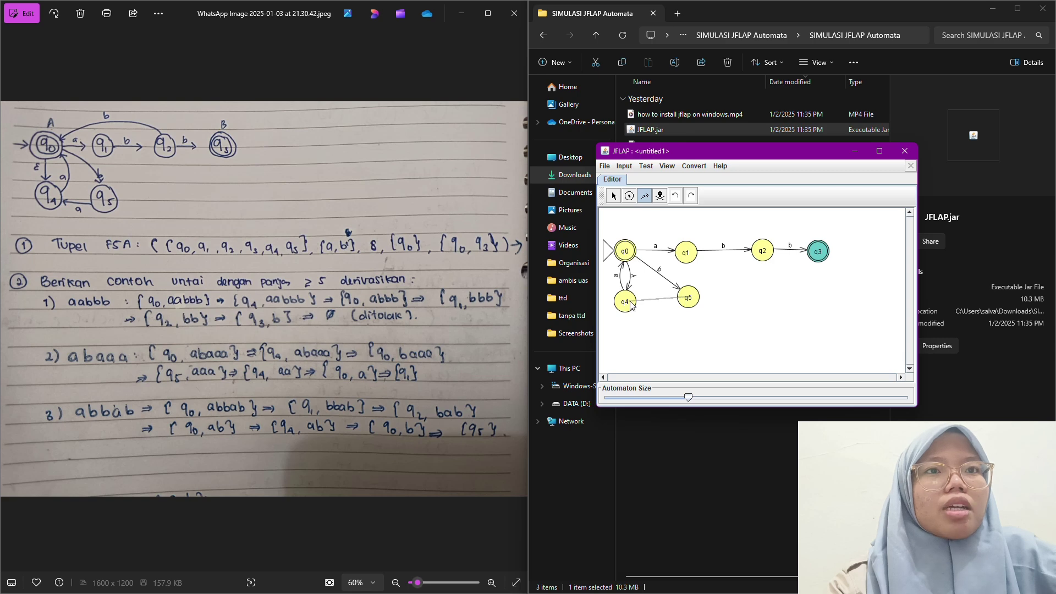
text(a)
key(Return)
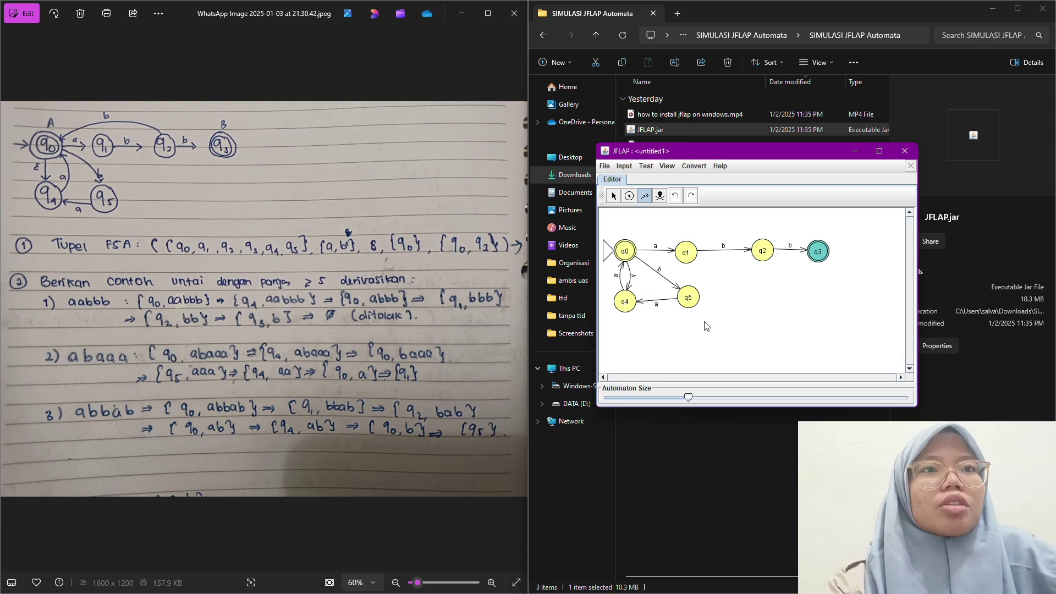
Step: Try to add a transition from q0 to q2 labelled b, and move q1 below that line
drag(626, 253, 763, 250)
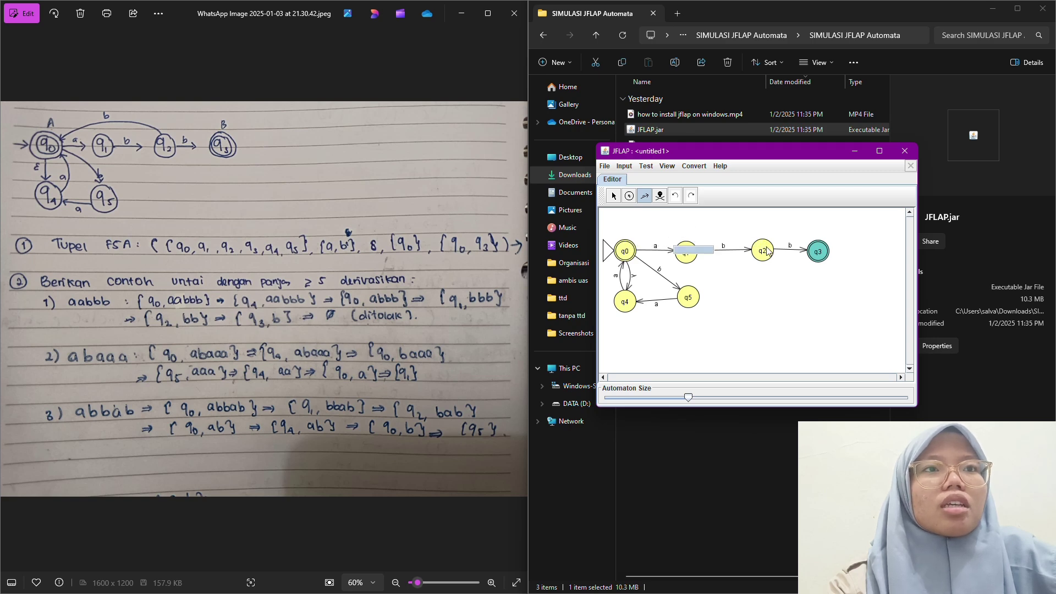
text(b)
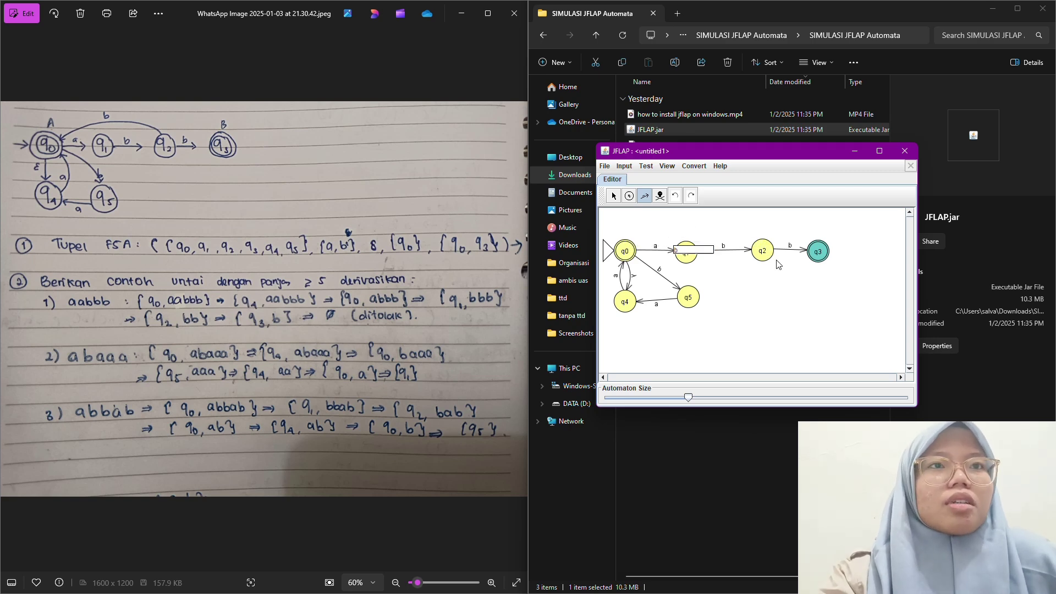
key(Return)
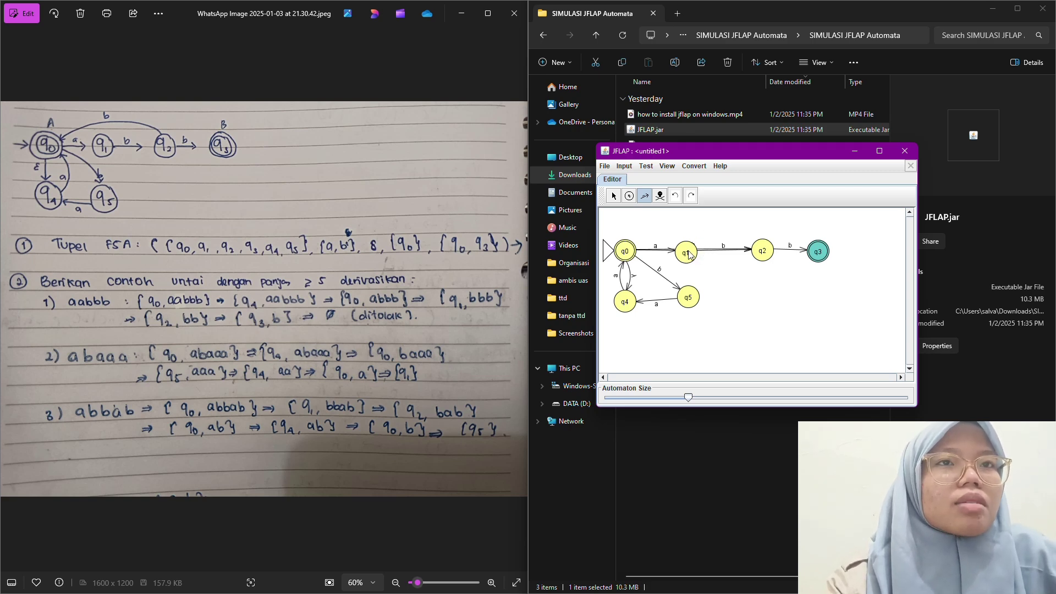
click(614, 196)
drag(686, 253, 704, 273)
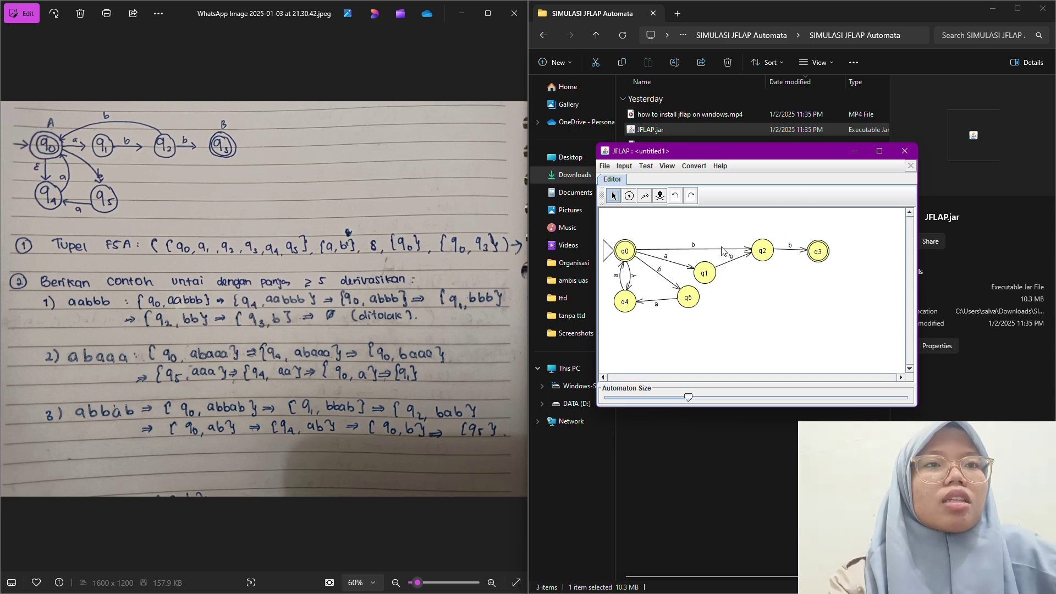
Step: Delete q1 with its transitions and the q0-to-q2 transition, and place a new q1 state slightly below the line between q0 and q2
click(659, 195)
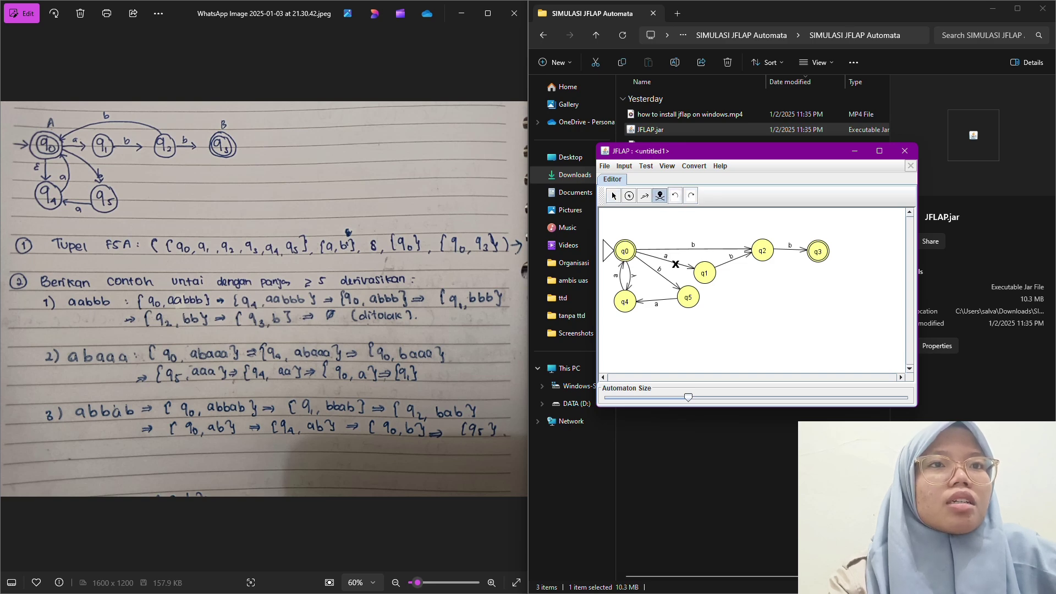
click(675, 264)
click(706, 272)
click(717, 250)
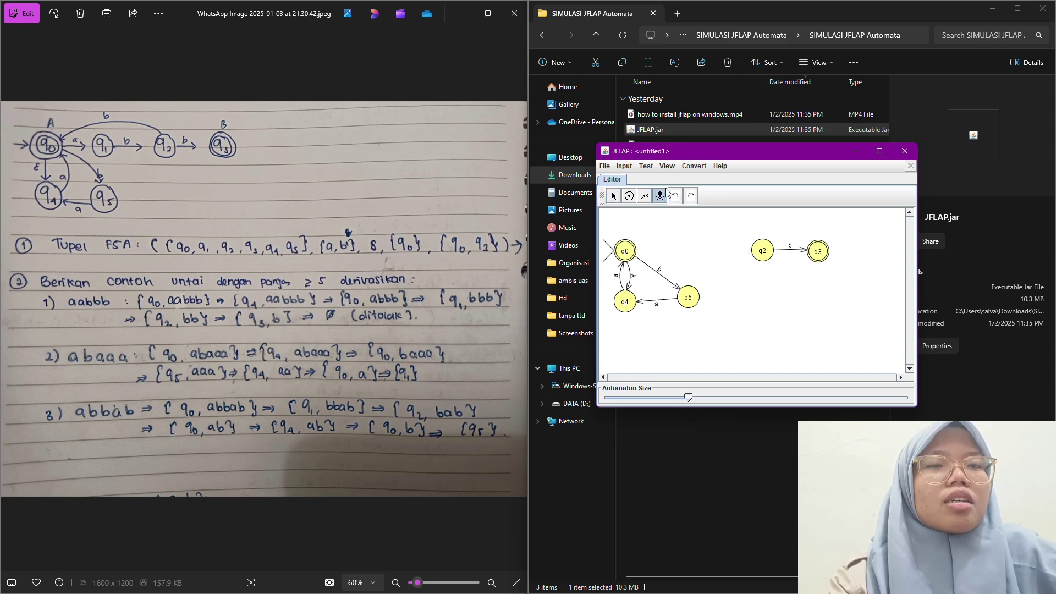
click(629, 195)
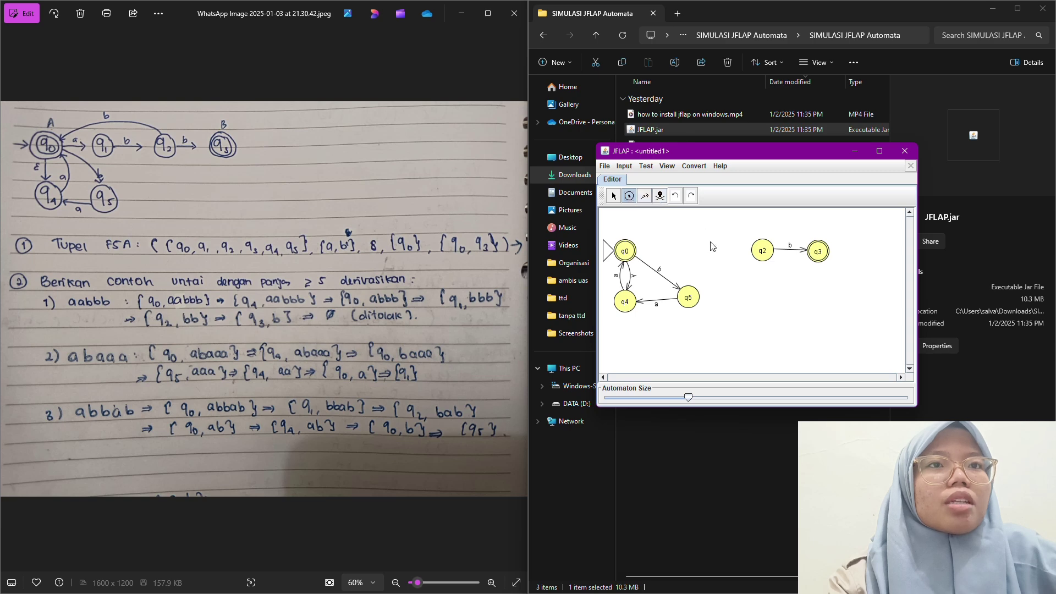
click(706, 265)
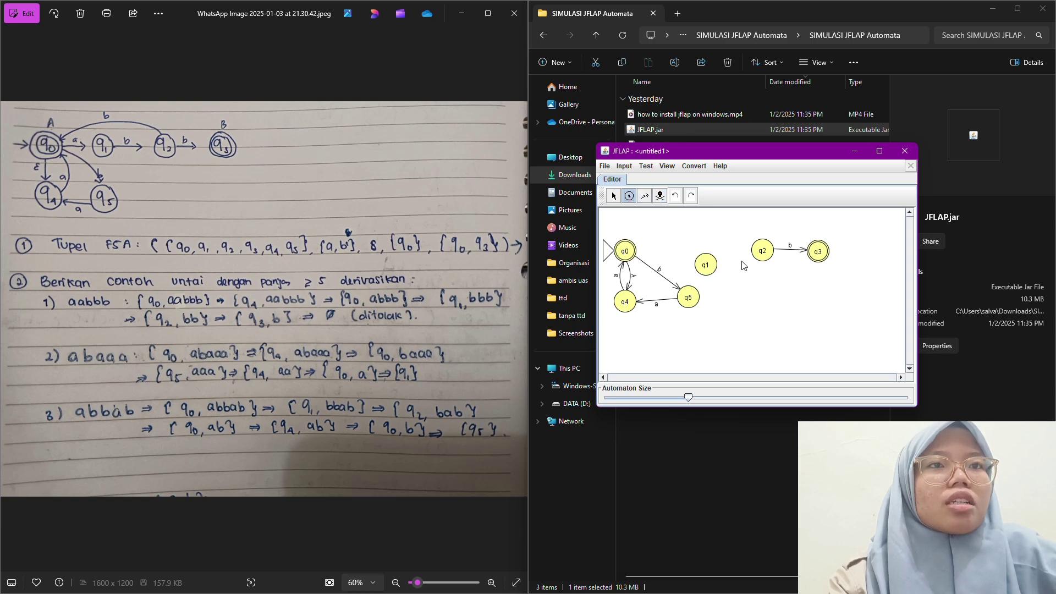
click(644, 197)
drag(628, 252, 760, 254)
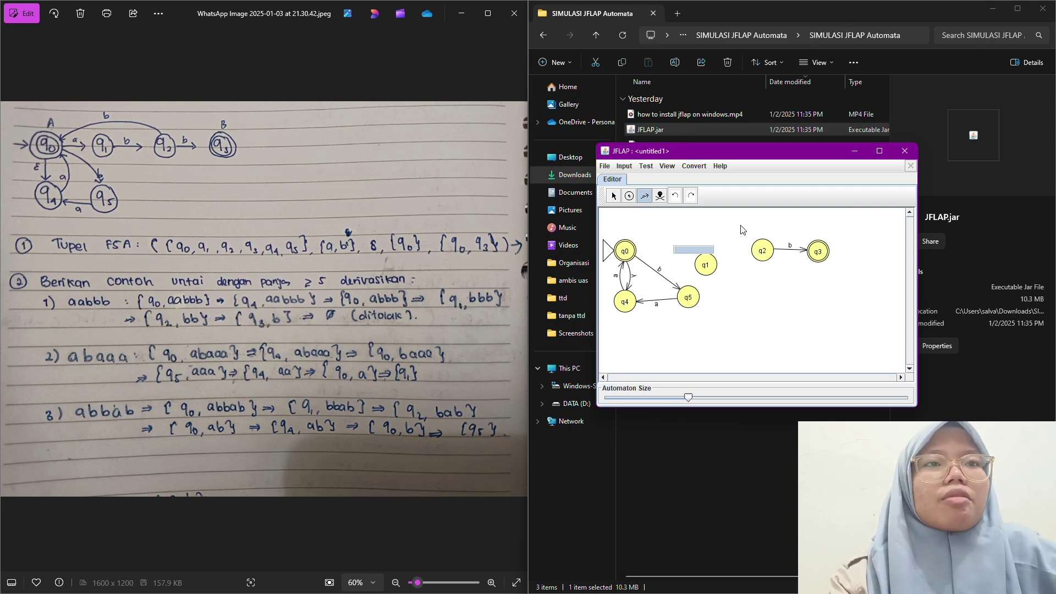
click(660, 196)
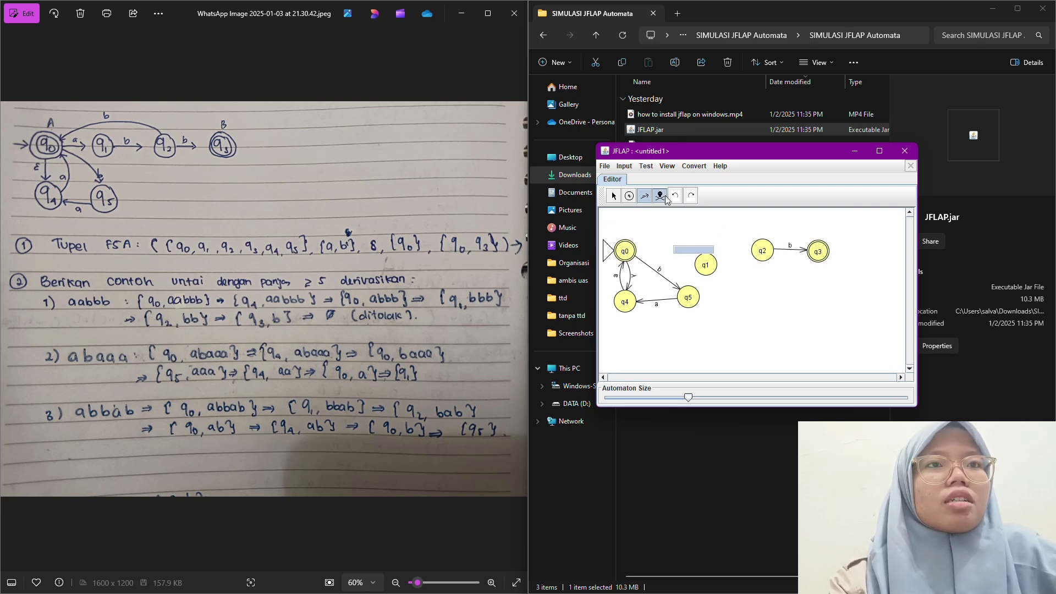
click(681, 245)
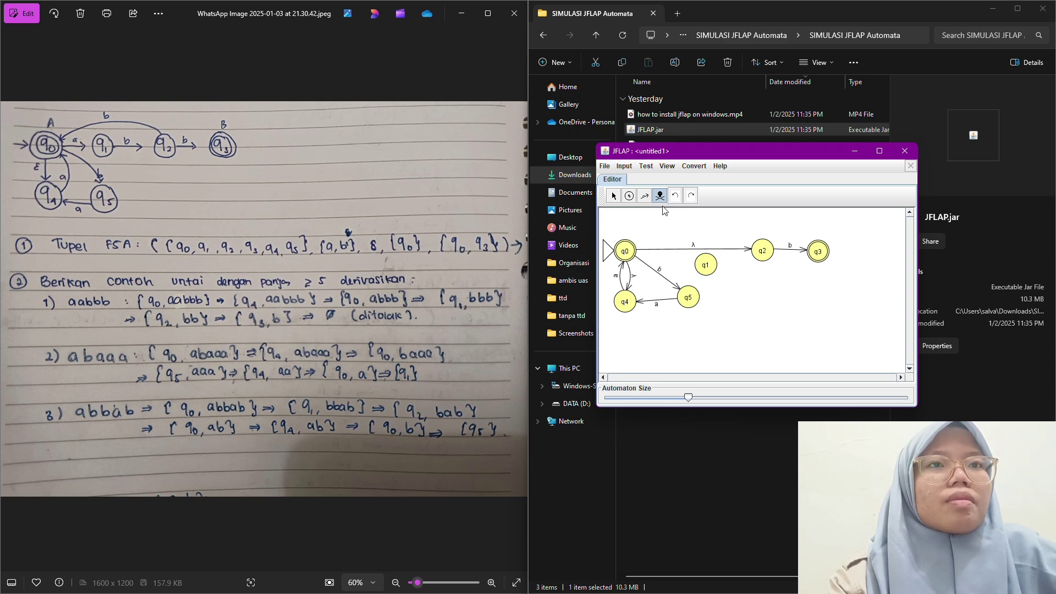
click(693, 247)
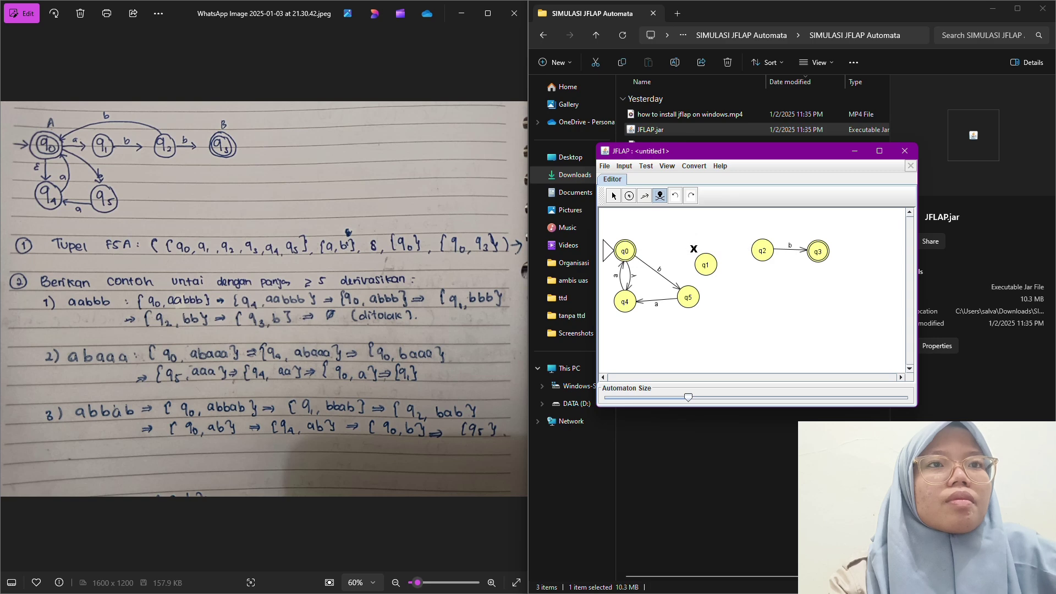
Step: Add a transition from q2 back to q0 labelled b
click(644, 196)
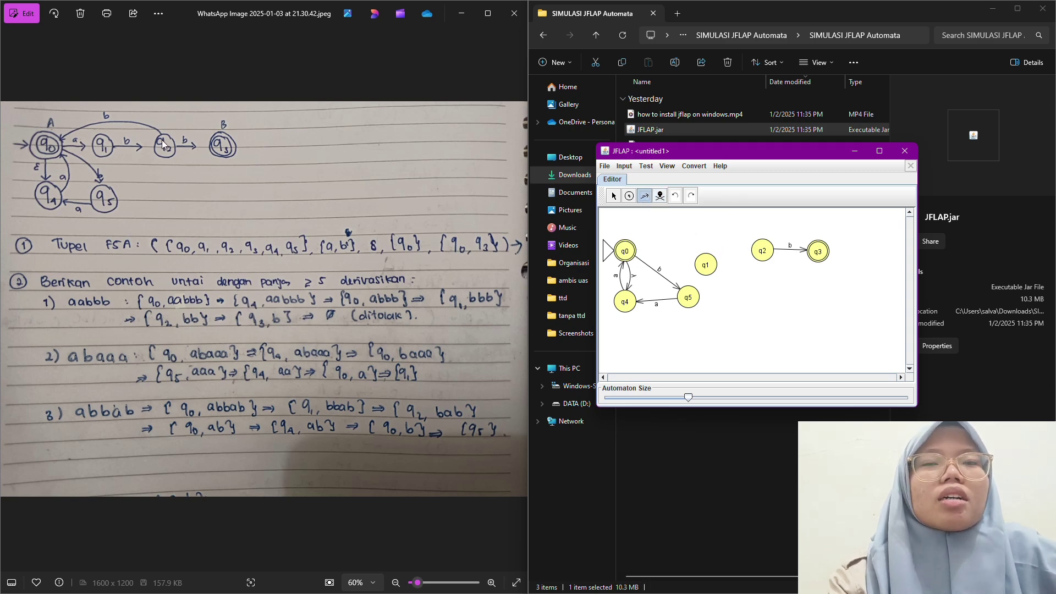
drag(762, 250, 627, 253)
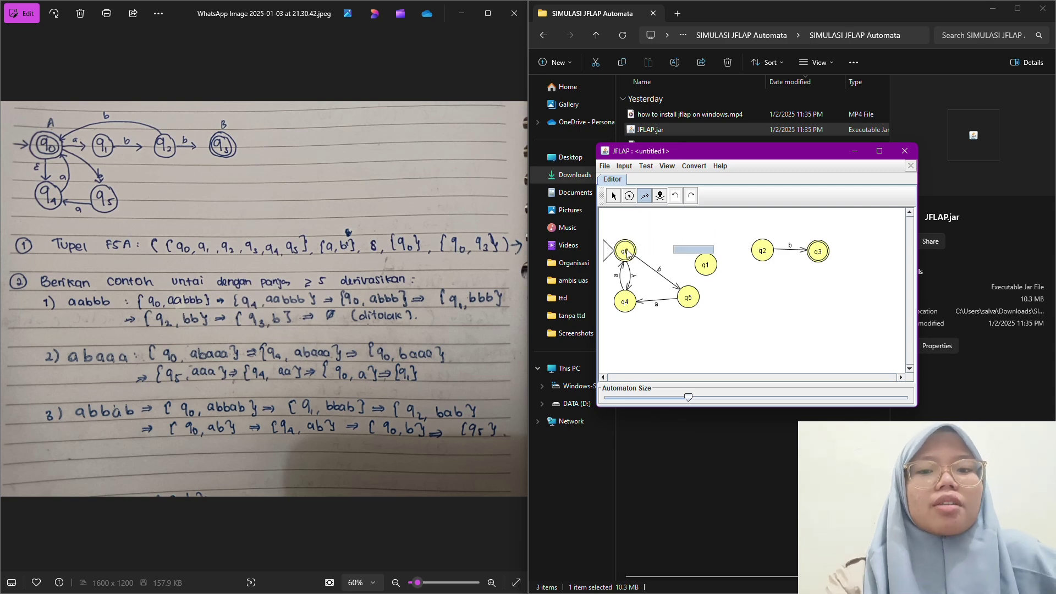
text(b)
key(Return)
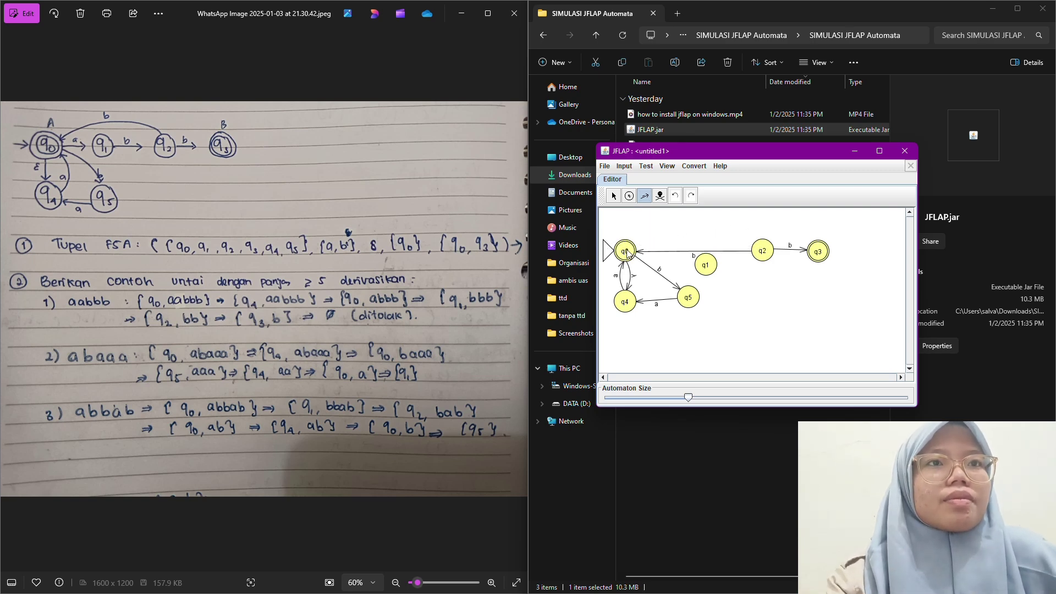
Step: Move q1 clear of the q2-to-q0 line and add a transition from q0 to q1 labelled a
click(614, 197)
drag(705, 264, 720, 276)
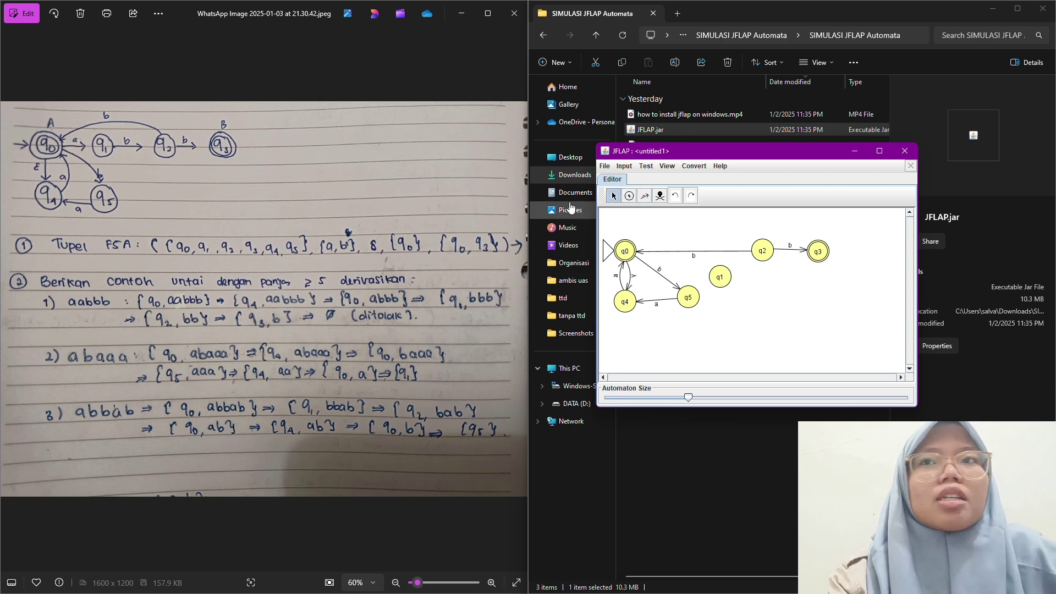
click(645, 196)
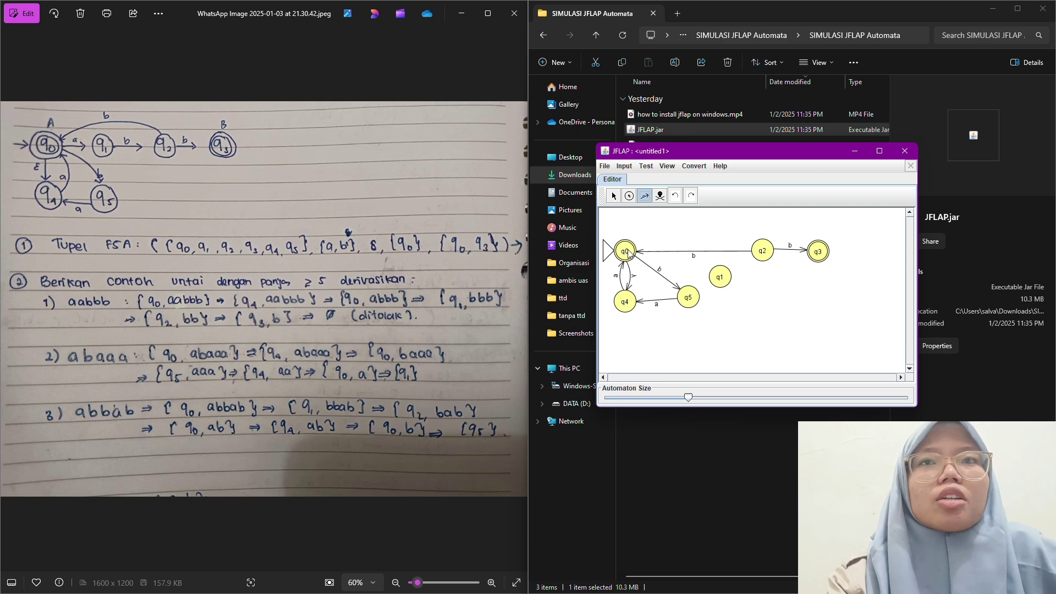
drag(629, 253, 722, 279)
text(a)
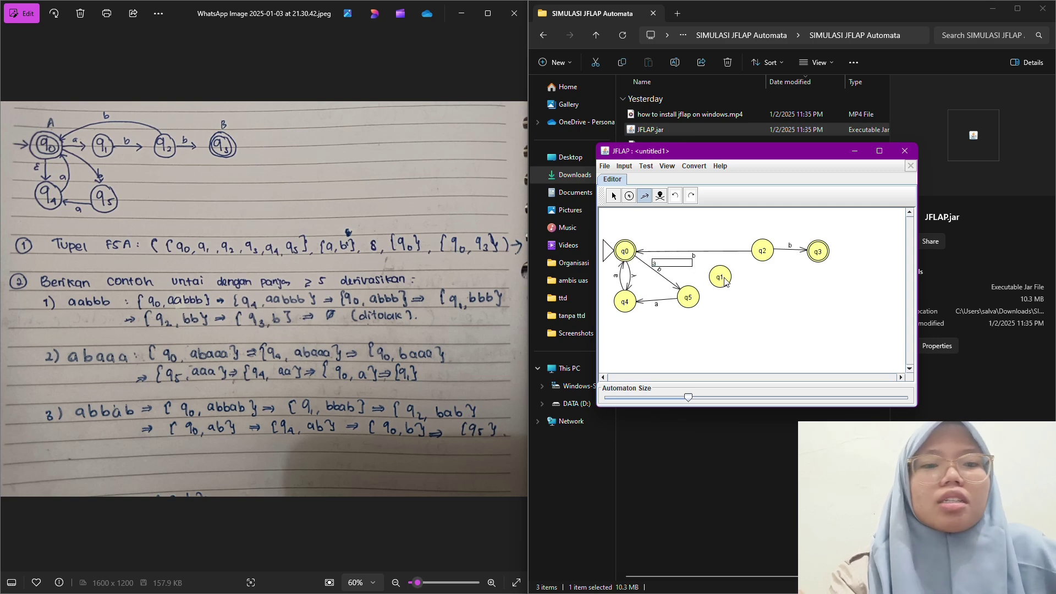
key(Return)
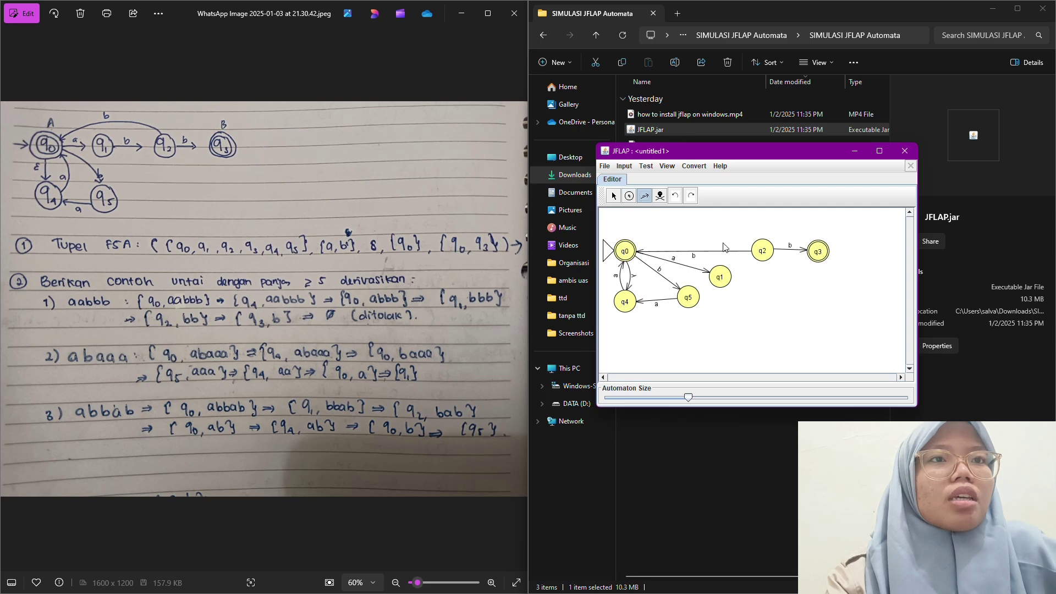
Step: Add a transition from q1 up to q2 labelled b
drag(727, 281, 768, 258)
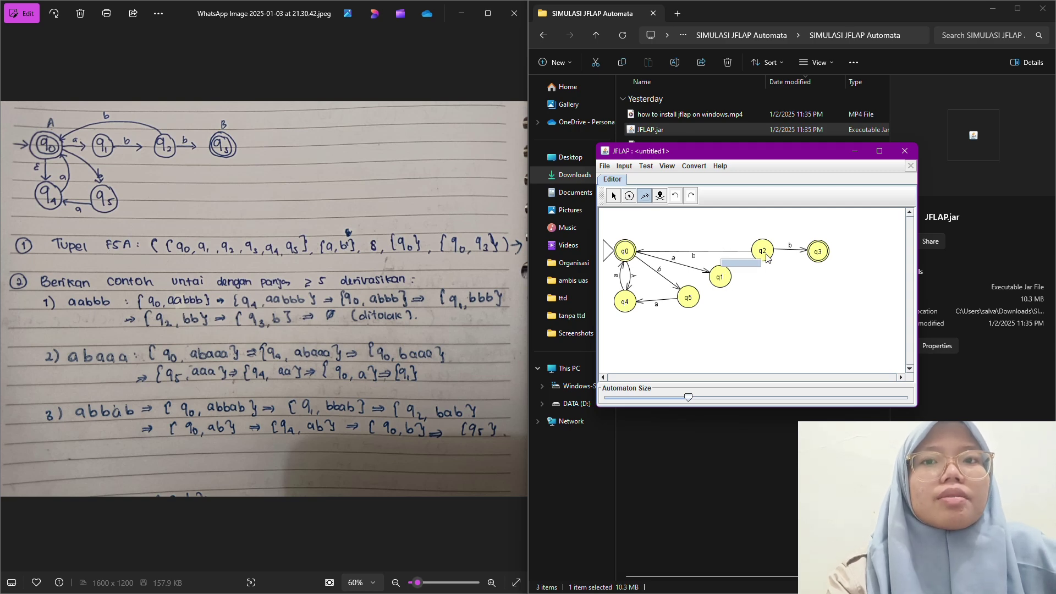
text(b)
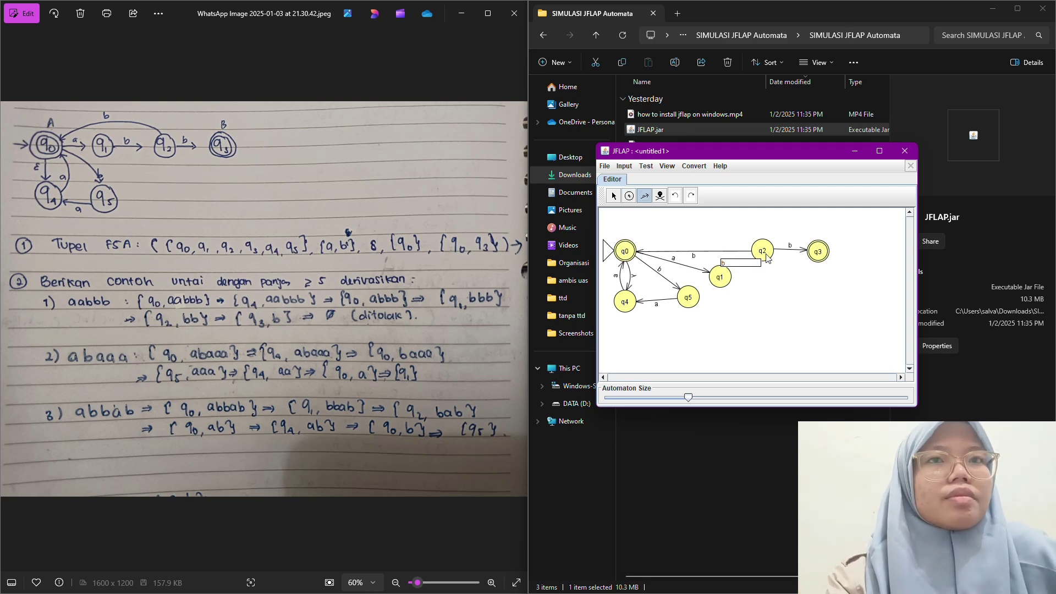
key(Return)
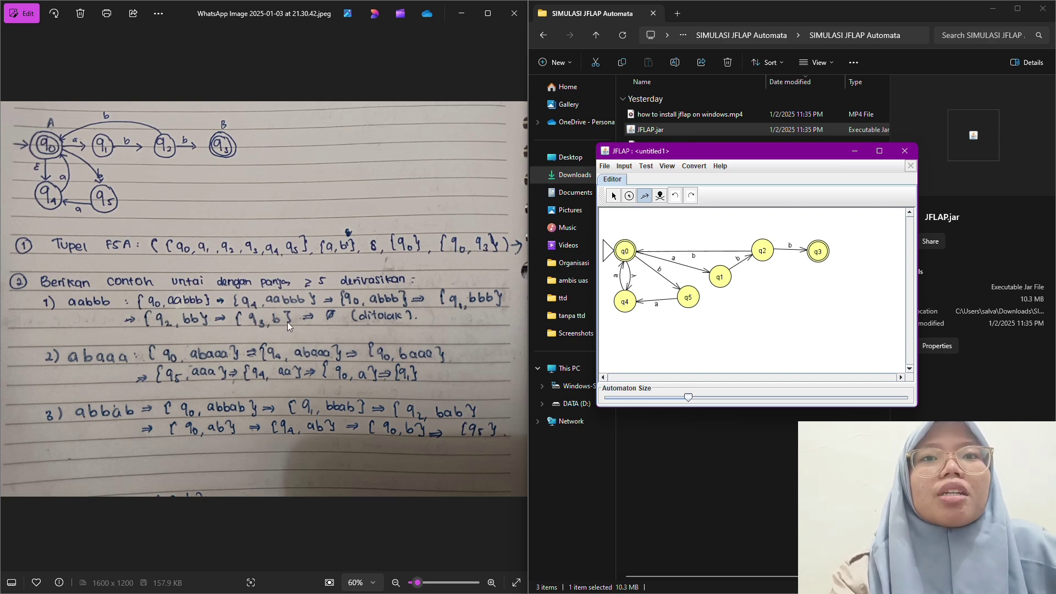
Step: Start a Multiple Run of the automaton and enter the input strings aabbb, abaaa and abbab
click(627, 167)
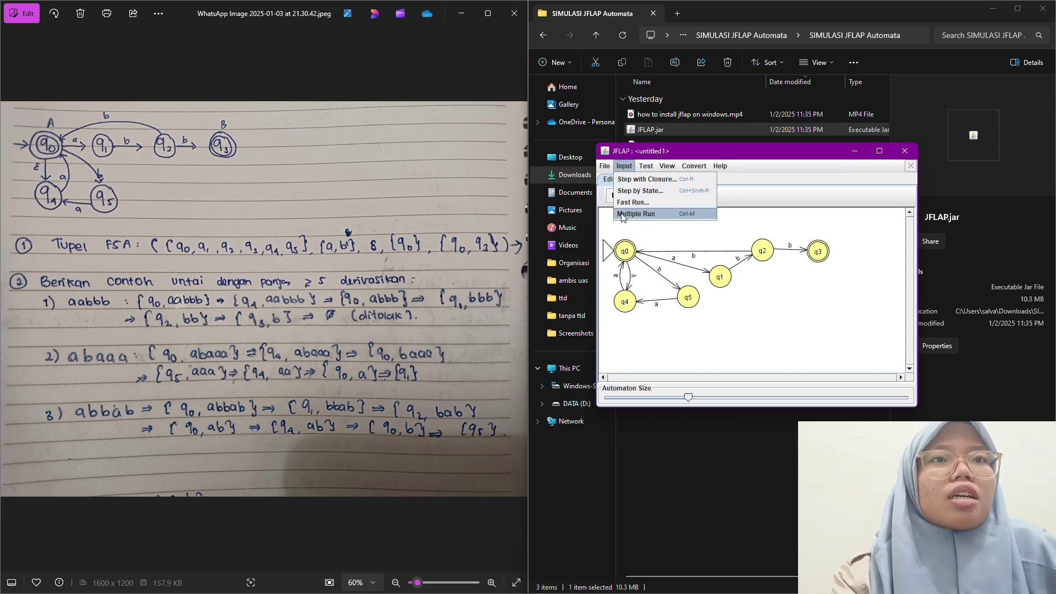
click(636, 214)
click(780, 225)
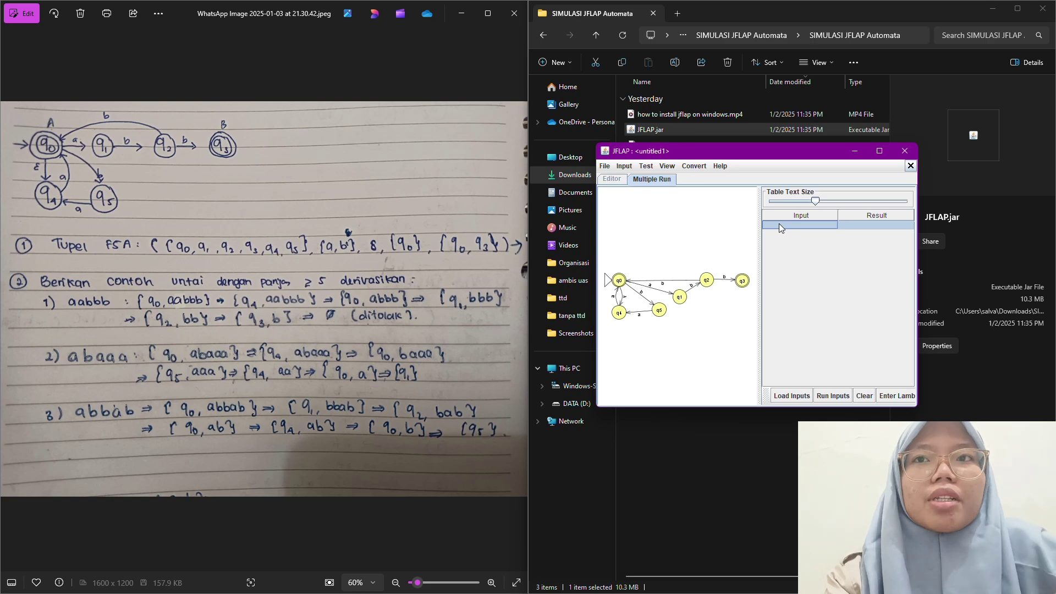
text(aabbb)
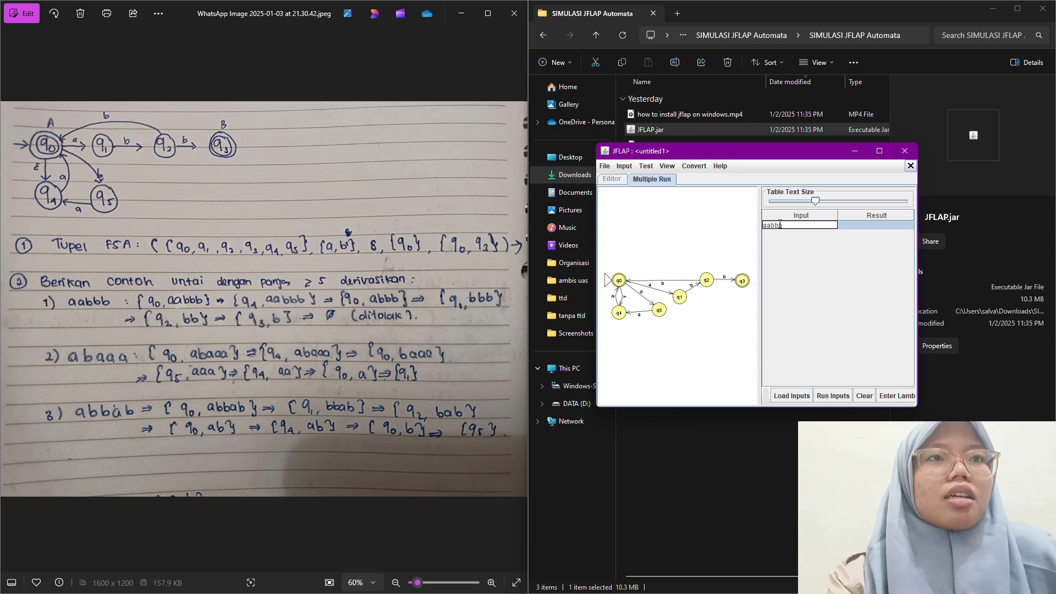
key(Return)
text(a)
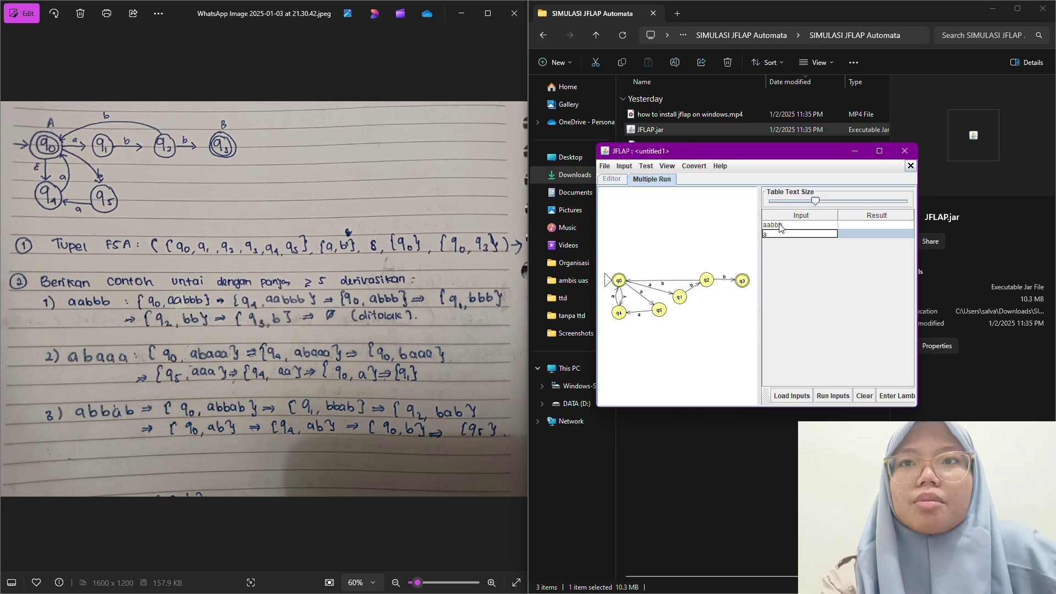
text(baaa)
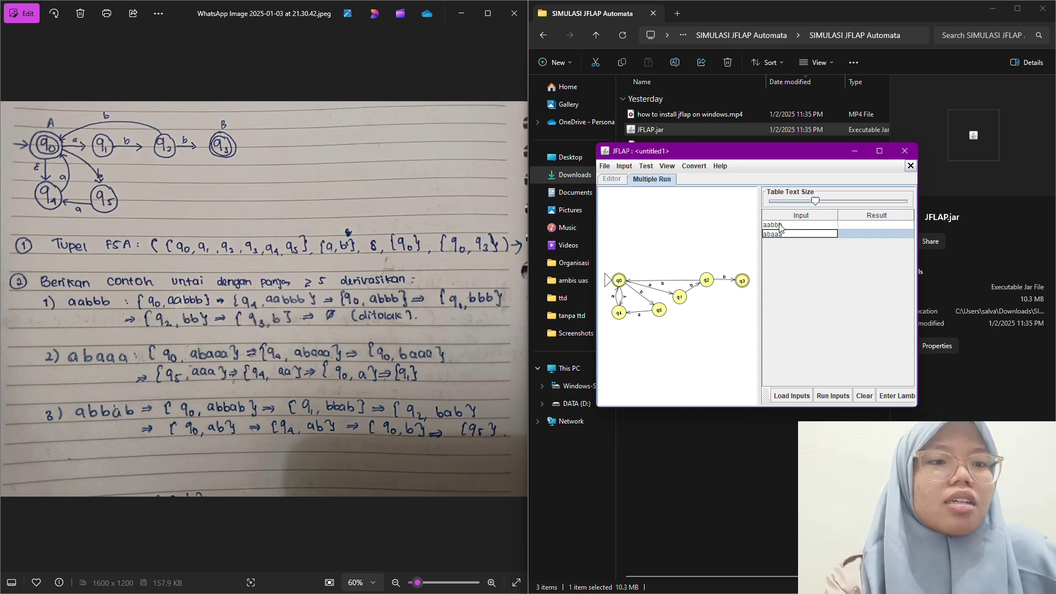
key(Return)
text(abbab)
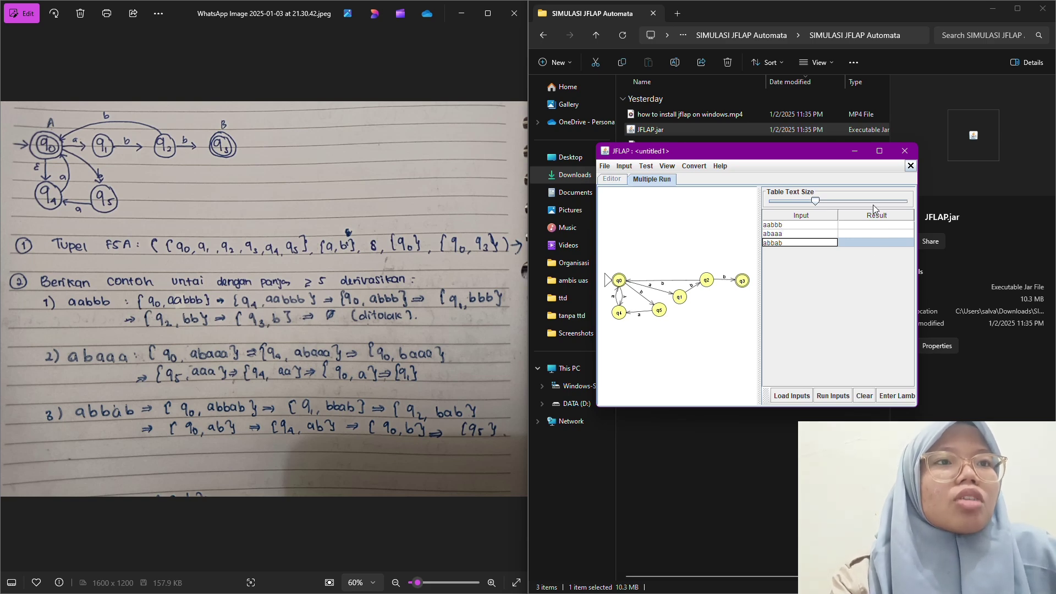
Step: Run the three entered strings through the automaton and maximize the JFLAP window
click(833, 396)
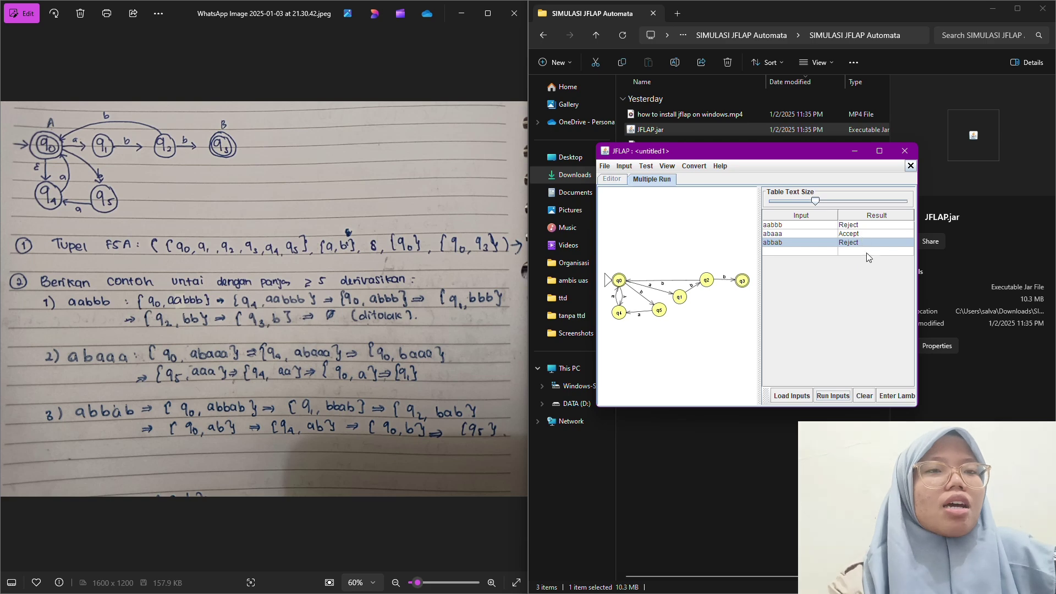
click(880, 150)
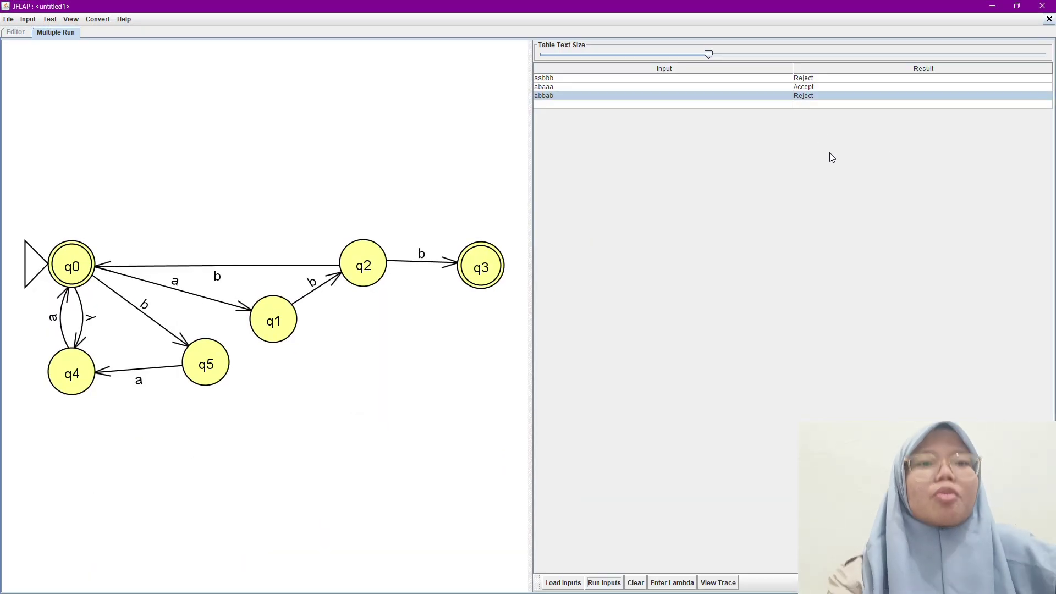